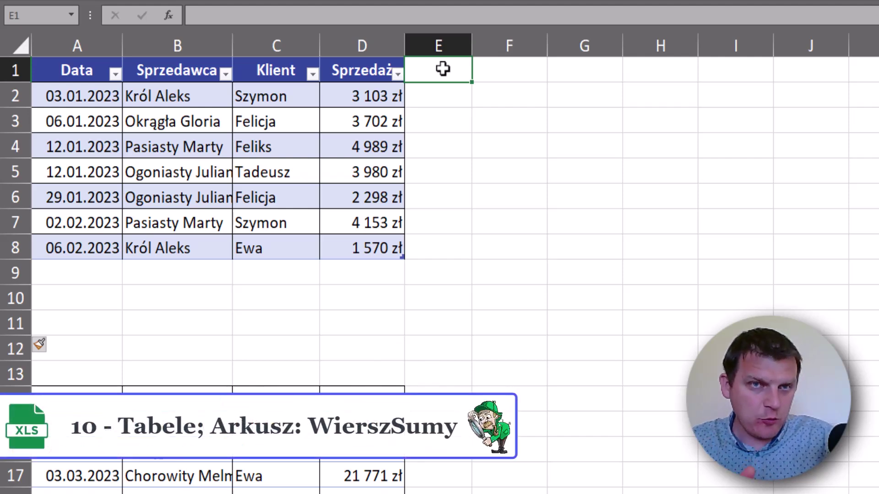
Add the table's Suma total row and inspect its Sprzedaż formula in D9 and label in A9
{"action": "left_click", "coordinate": [302, 120]}
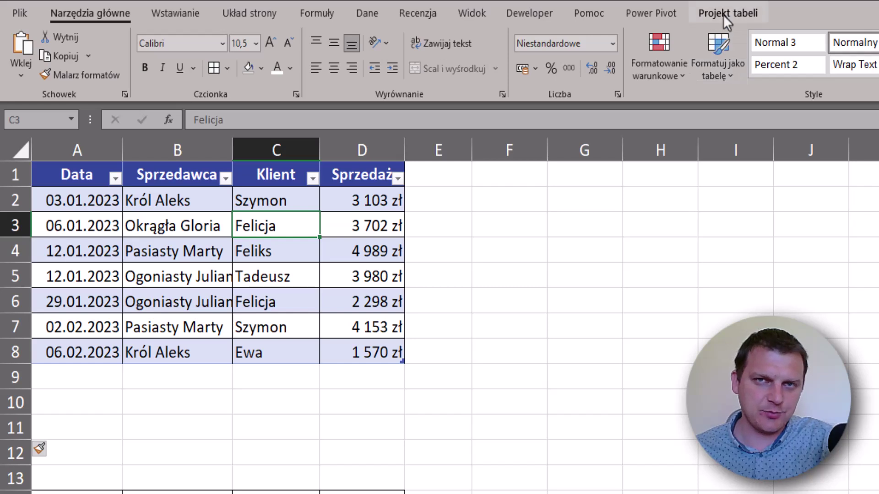
{"action": "left_click", "coordinate": [723, 14]}
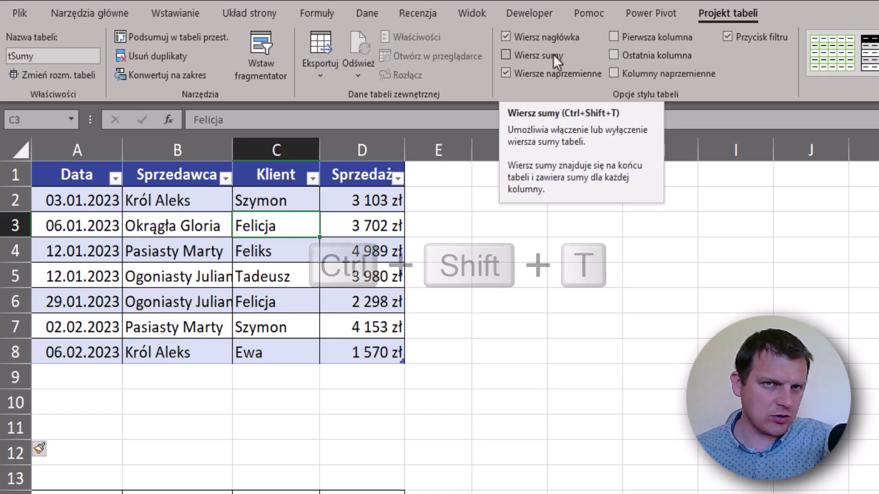
{"action": "key", "text": "ctrl+shift+t"}
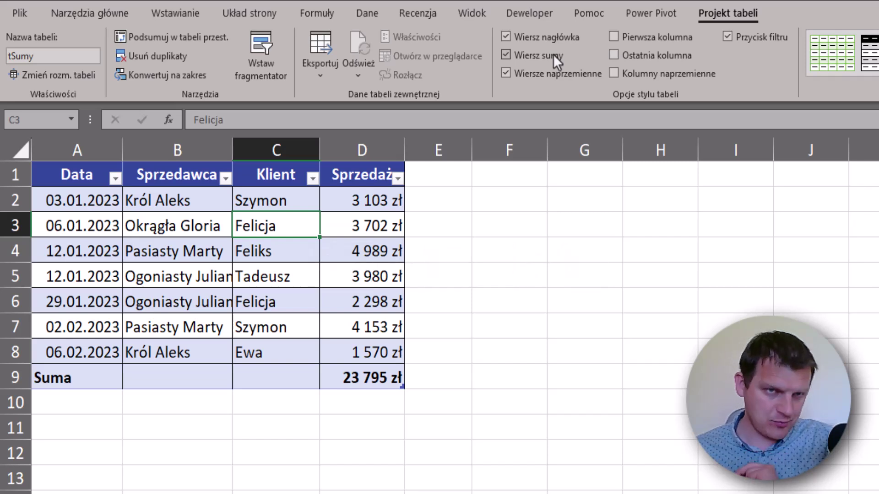
{"action": "left_click", "coordinate": [371, 379]}
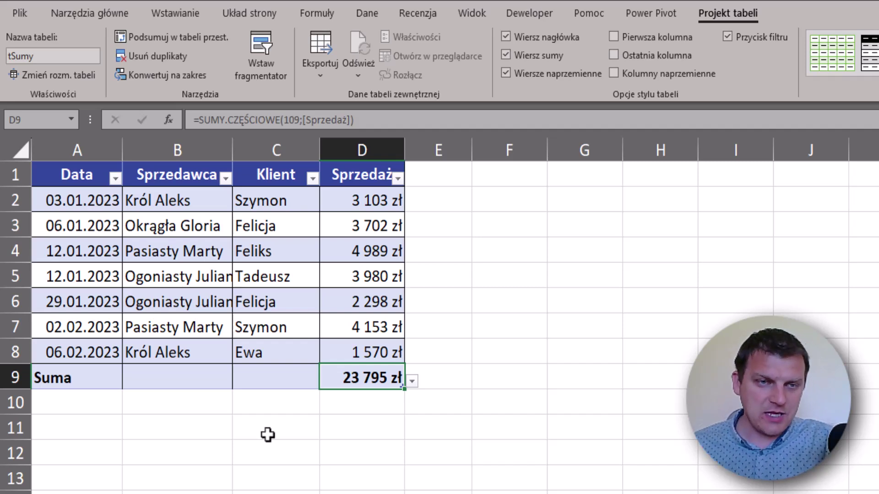
{"action": "left_click", "coordinate": [90, 383]}
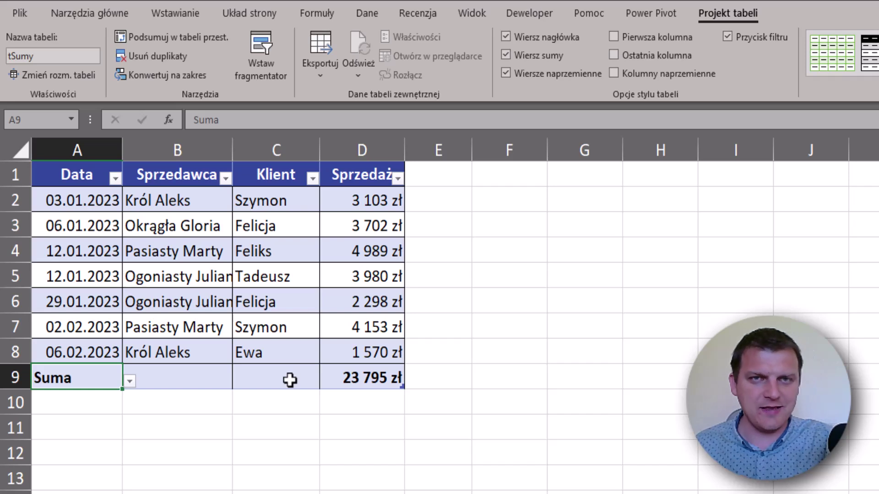
Remove the total row, then recreate it from D9 with Alt+=, summing Sprzedaż to 23 795 zł
{"action": "left_click", "coordinate": [542, 54]}
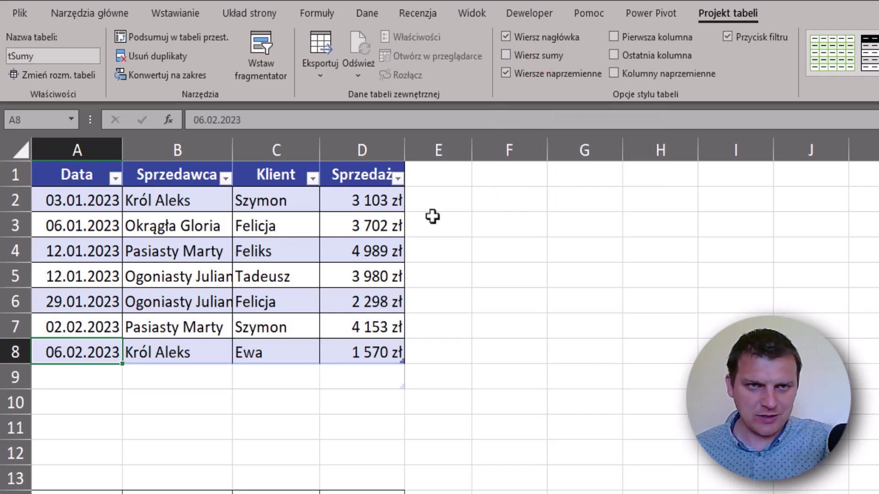
{"action": "left_click", "coordinate": [383, 376]}
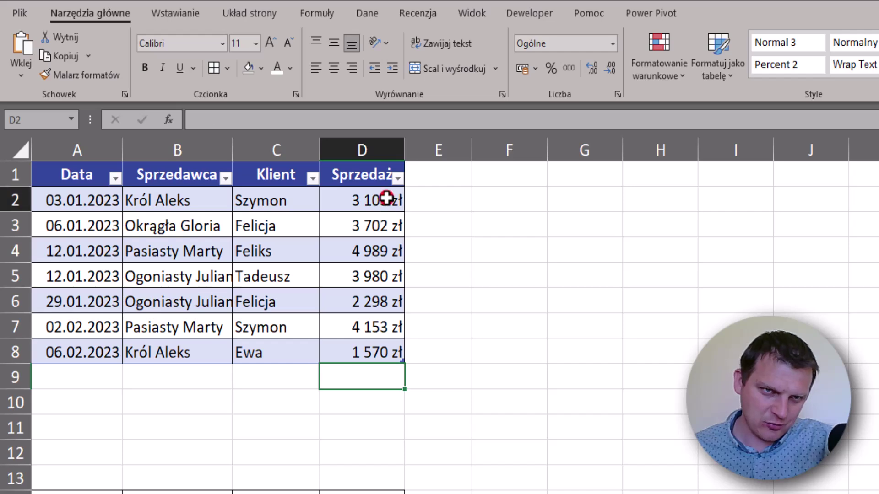
{"action": "mouse_move", "coordinate": [389, 197]}
{"action": "left_mouse_down"}
{"action": "mouse_move", "coordinate": [392, 349]}
{"action": "mouse_move", "coordinate": [373, 363]}
{"action": "left_mouse_up"}
{"action": "left_click", "coordinate": [377, 376]}
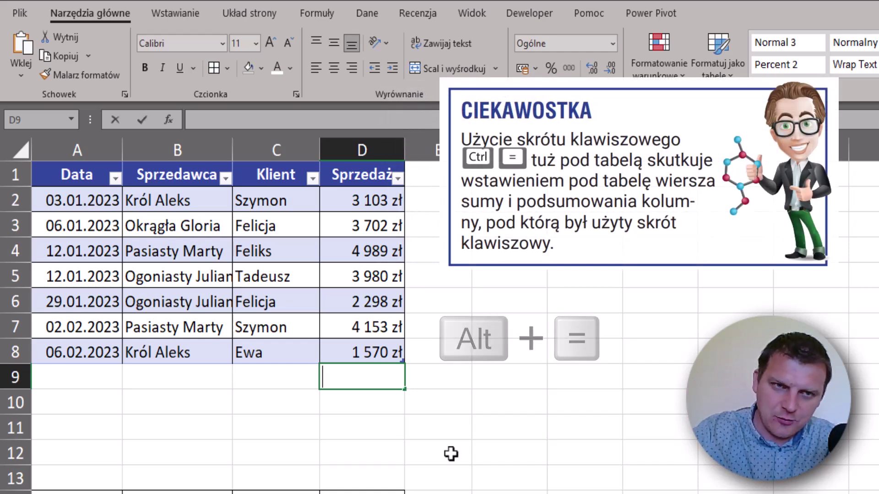
{"action": "key", "text": "alt+equal"}
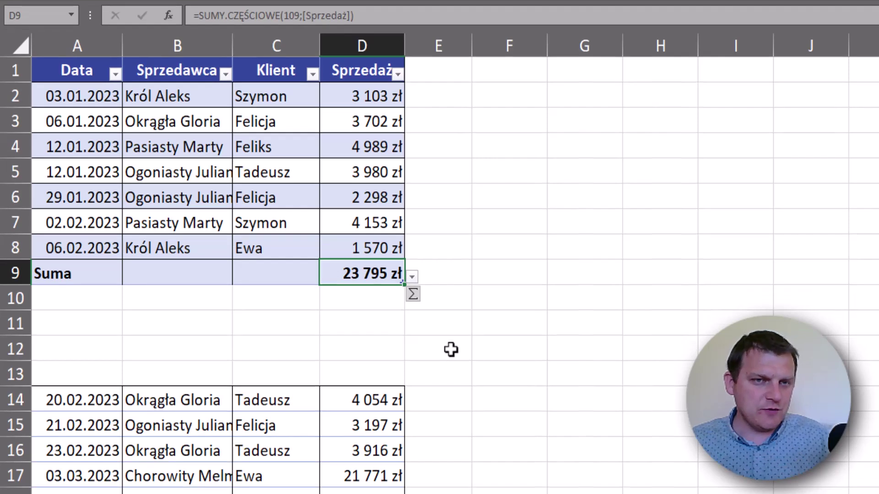
Set B9's total to count all Sprzedawca entries, then switch it to counting only numbers
{"action": "left_click", "coordinate": [411, 276]}
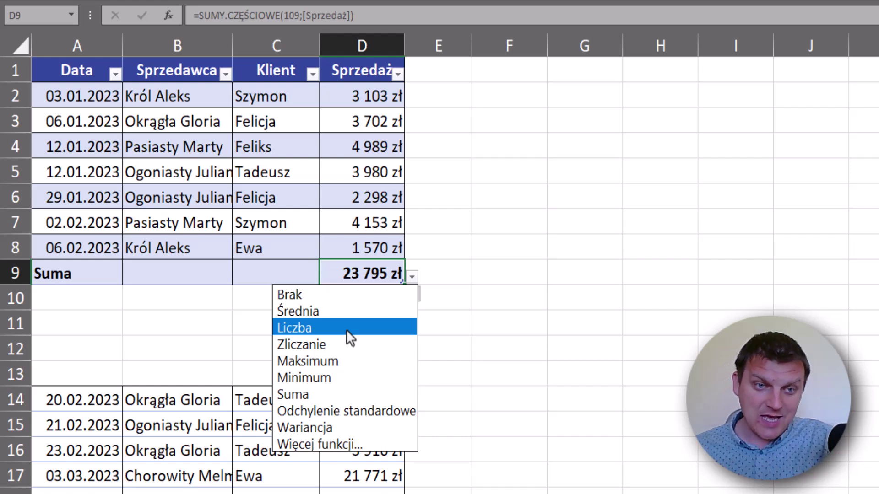
{"action": "left_click", "coordinate": [197, 271]}
{"action": "left_click", "coordinate": [210, 274]}
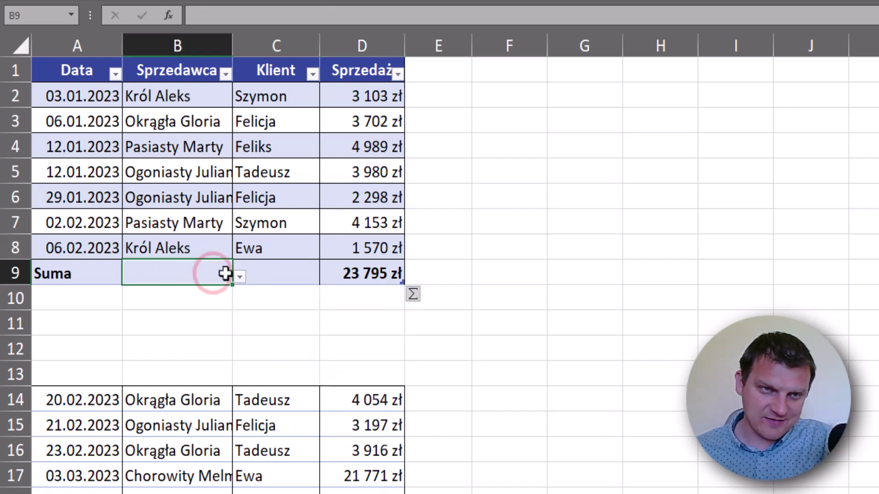
{"action": "left_click", "coordinate": [235, 275]}
{"action": "left_click", "coordinate": [211, 275]}
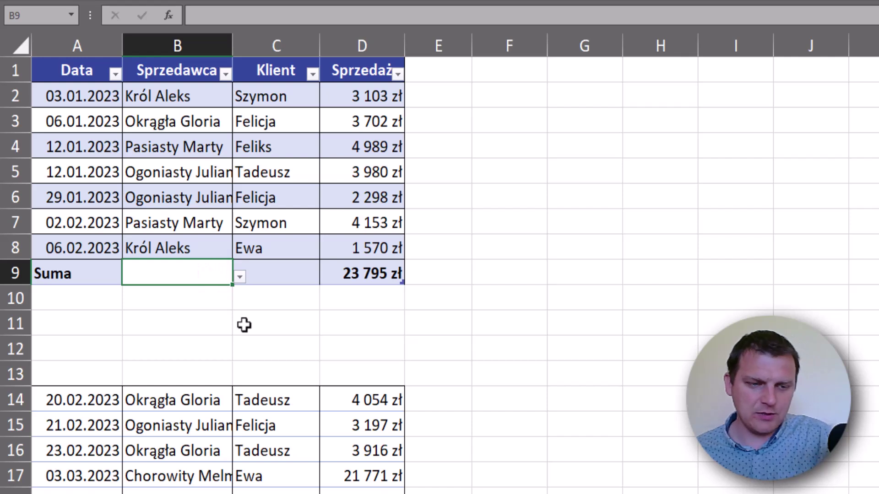
{"action": "left_click", "coordinate": [242, 277]}
{"action": "left_click", "coordinate": [229, 279]}
{"action": "left_click", "coordinate": [239, 277]}
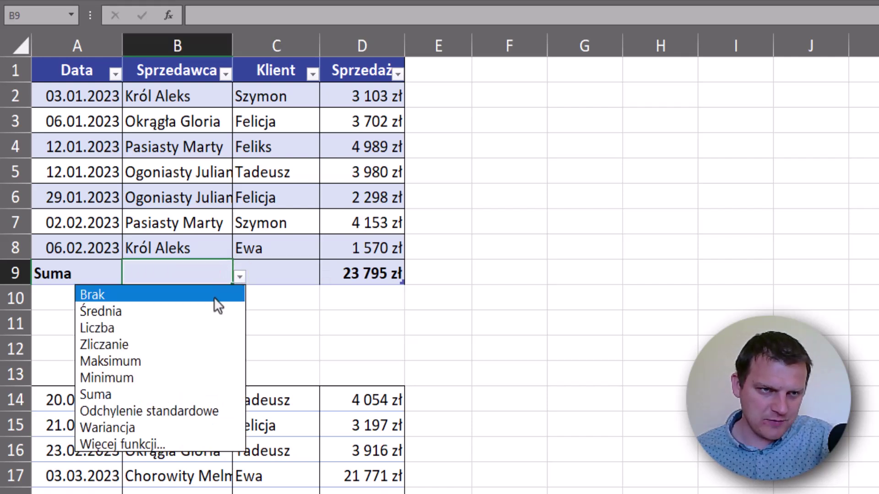
{"action": "left_click", "coordinate": [145, 327]}
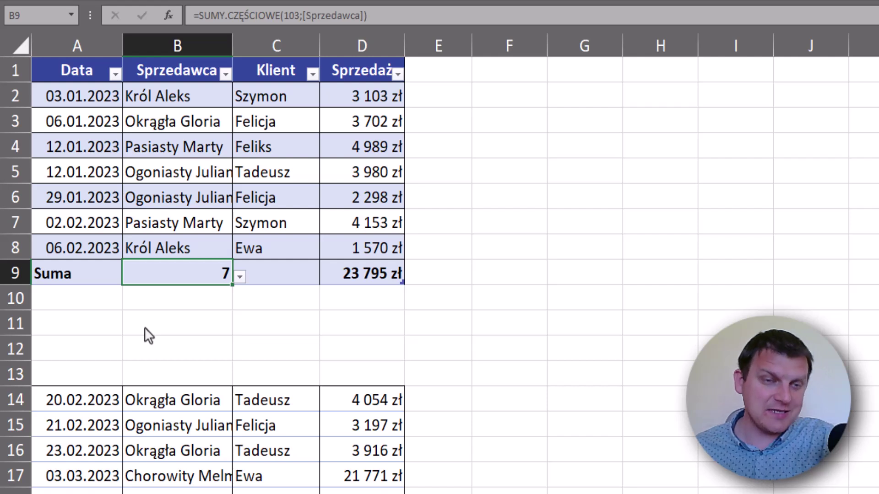
{"action": "left_click", "coordinate": [239, 277]}
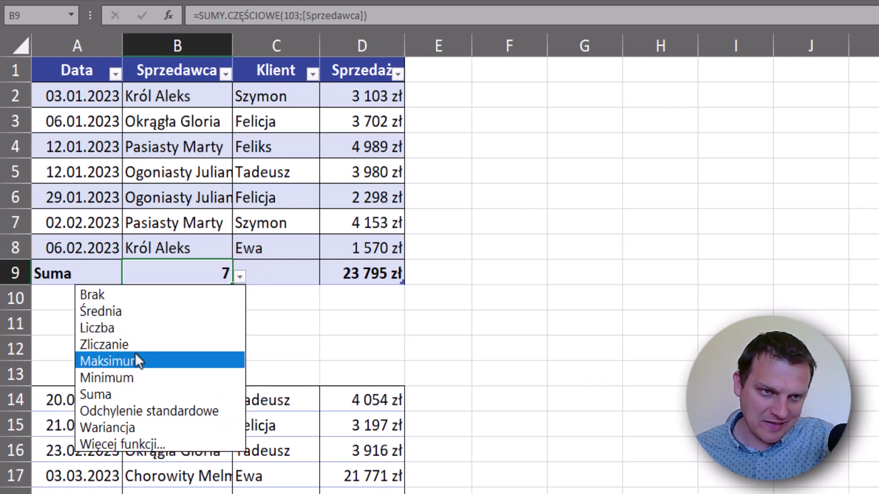
{"action": "left_click", "coordinate": [122, 347]}
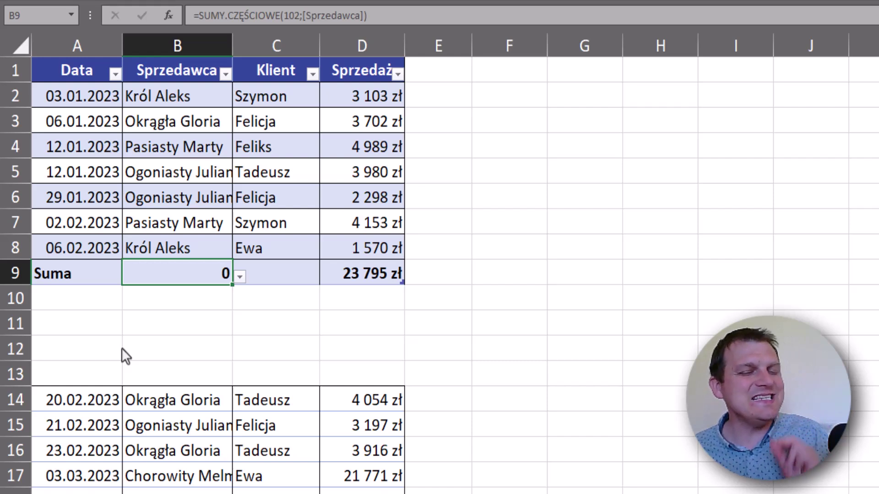
Make A9 count the numeric dates and B9 count all Sprzedawca entries, giving 7
{"action": "left_click", "coordinate": [103, 266]}
{"action": "left_click", "coordinate": [129, 278]}
{"action": "left_click", "coordinate": [89, 344]}
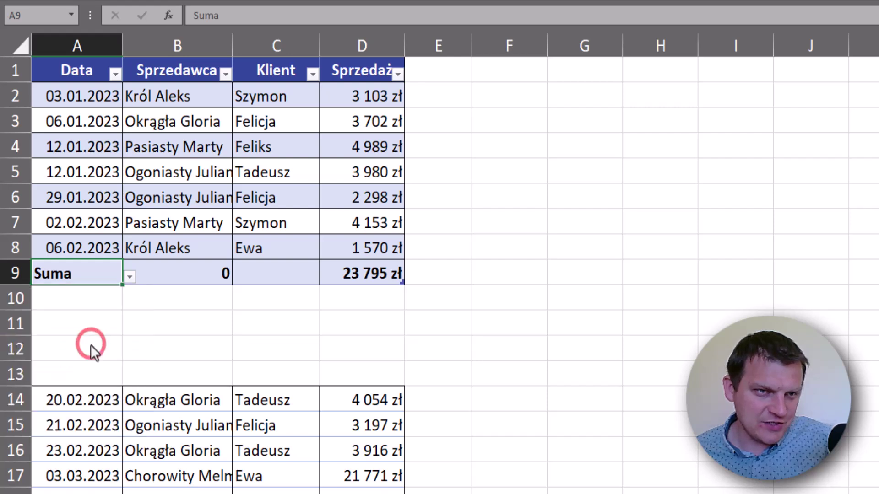
{"action": "left_click_drag", "start_coordinate": [103, 91], "coordinate": [109, 247]}
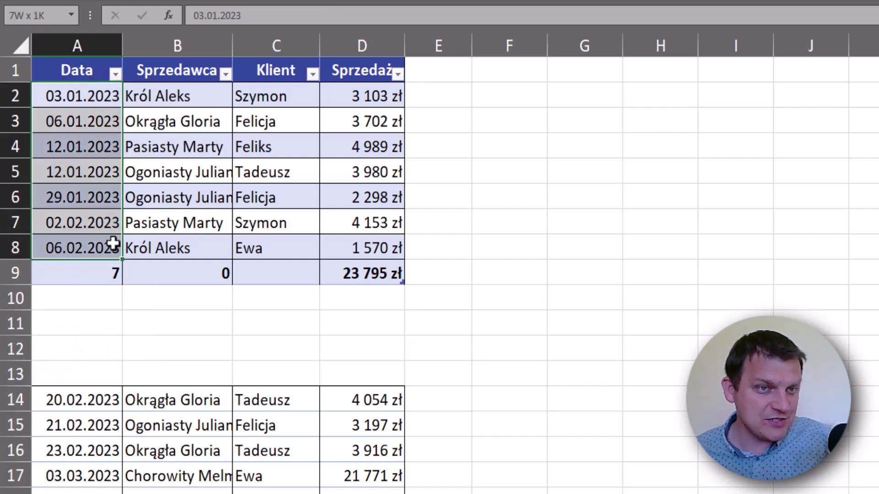
{"action": "left_click", "coordinate": [195, 274]}
{"action": "left_click", "coordinate": [240, 276]}
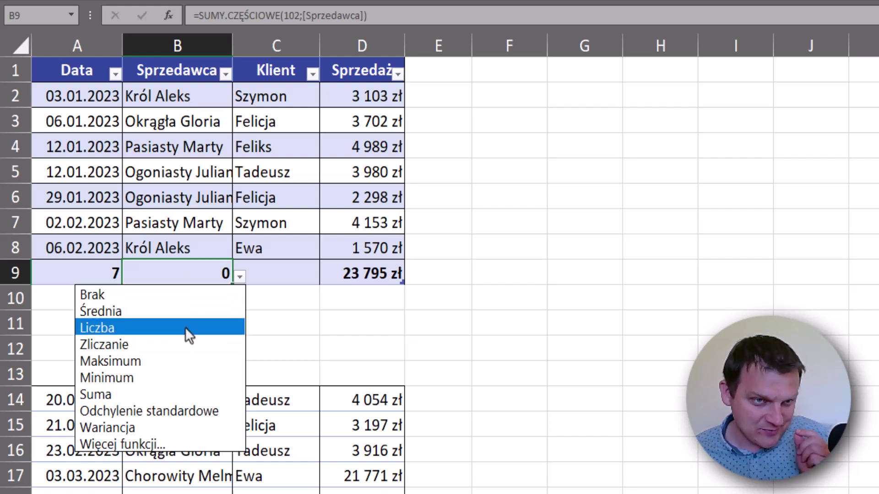
{"action": "left_click", "coordinate": [185, 328]}
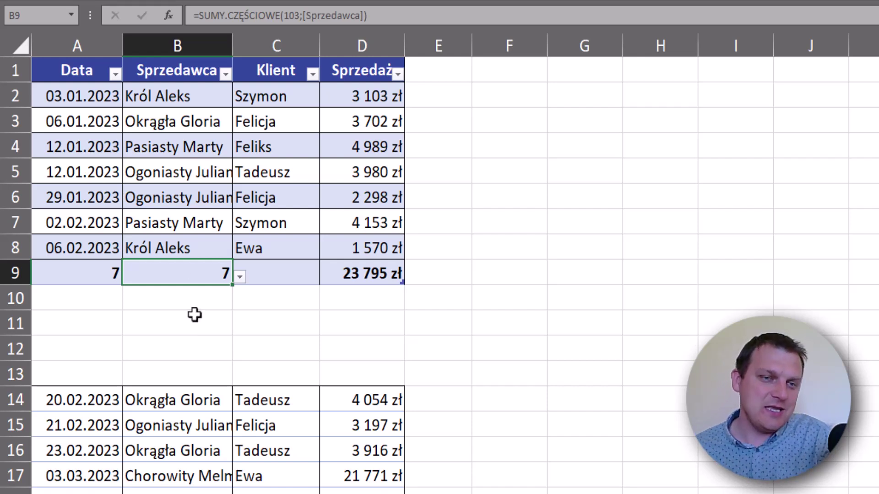
Replace A9 with the label 'Licznik:' and set C9 to 'Suma:'
{"action": "left_click", "coordinate": [103, 273]}
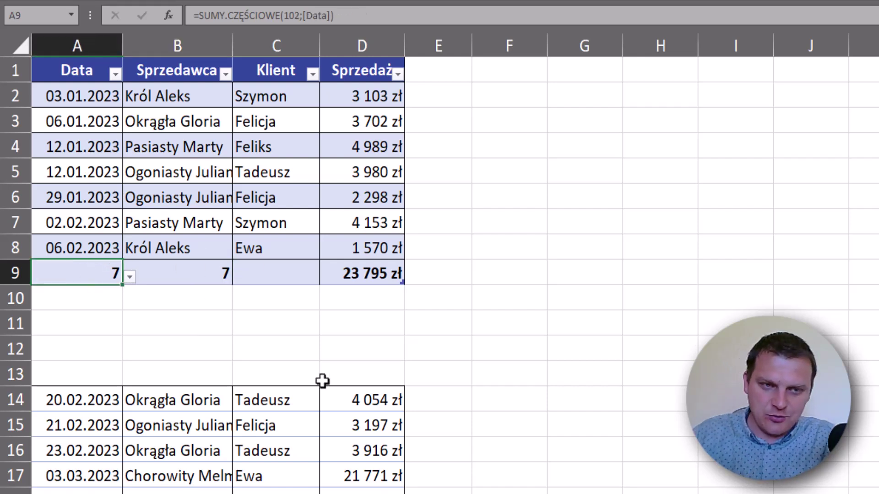
{"action": "key", "text": "F2"}
{"action": "key", "text": "shift+Home"}
{"action": "type", "text": "Licz"}
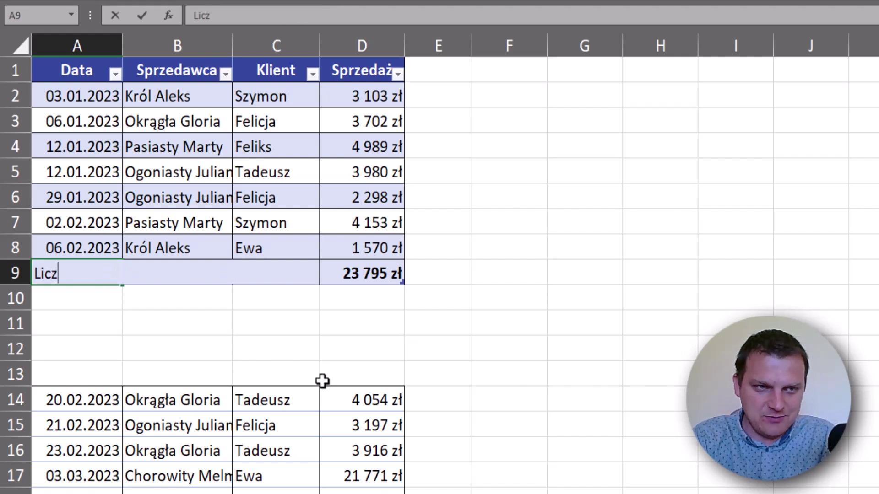
{"action": "type", "text": "nik:"}
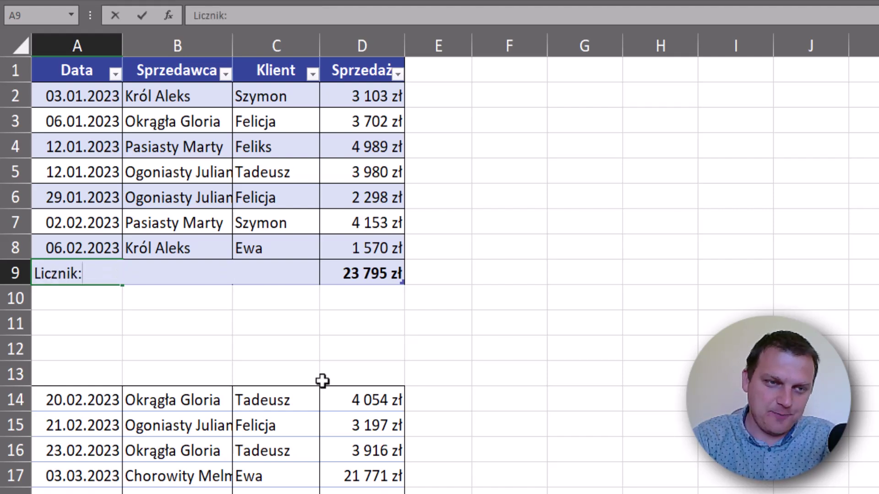
{"action": "key", "text": "Tab"}
{"action": "key", "text": "Tab"}
{"action": "type", "text": "Sum"}
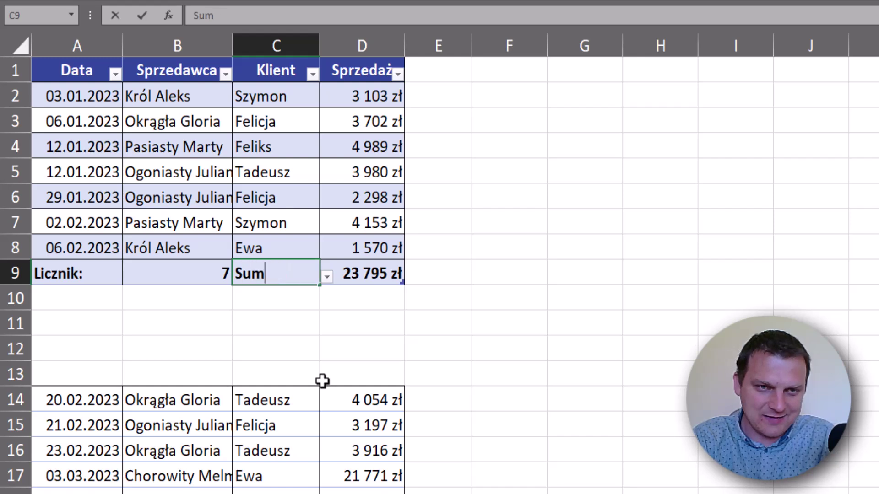
{"action": "key", "text": "Tab"}
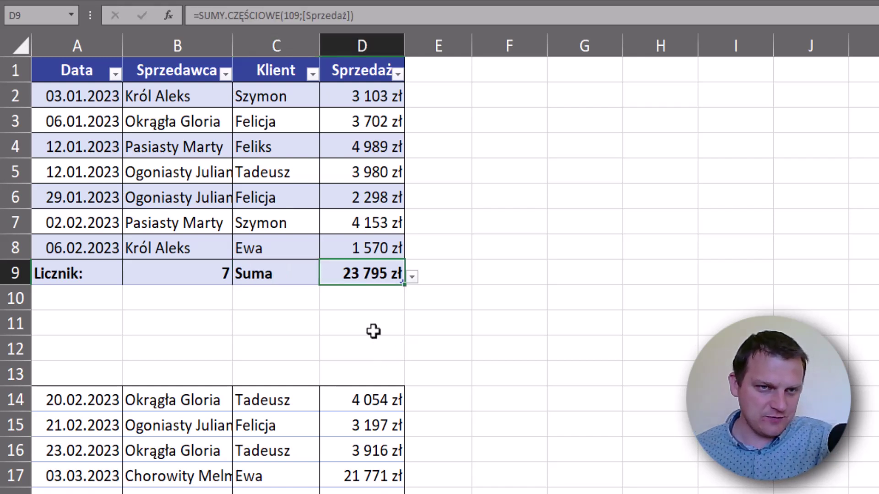
{"action": "double_click", "coordinate": [290, 265]}
{"action": "type", "text": ":"}
{"action": "key", "text": "Return"}
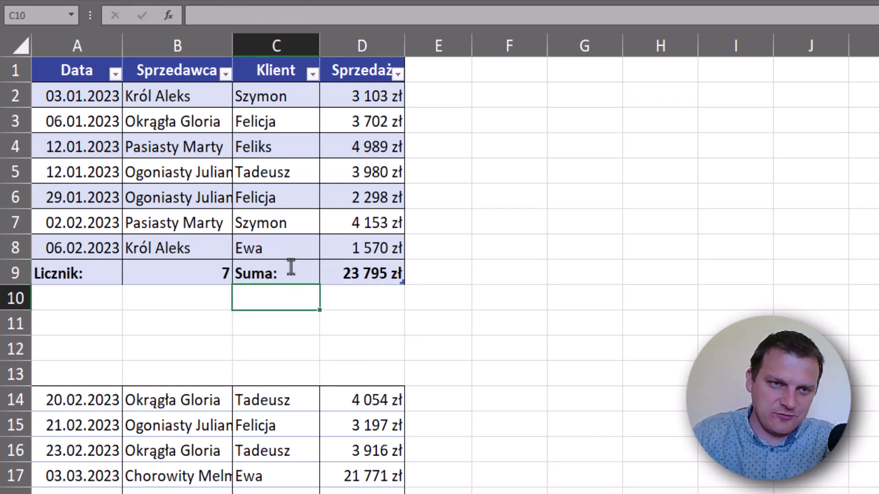
{"action": "left_click", "coordinate": [222, 274]}
{"action": "left_click", "coordinate": [239, 276]}
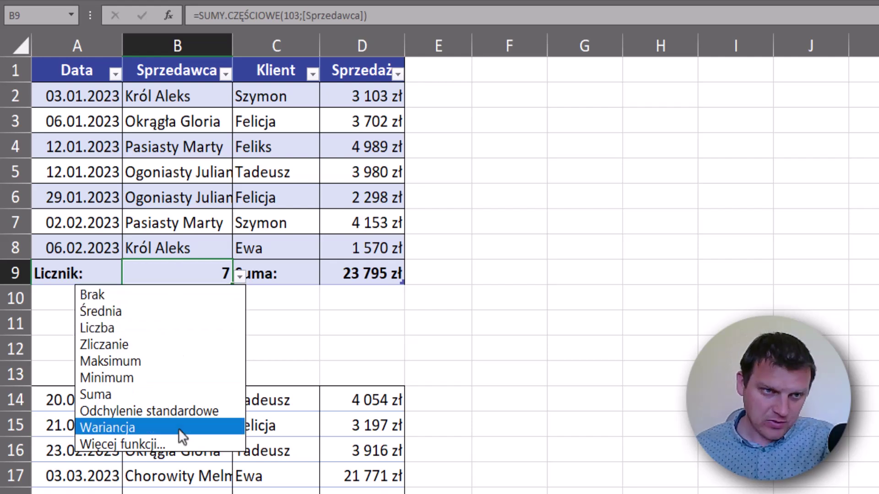
{"action": "left_click", "coordinate": [287, 270]}
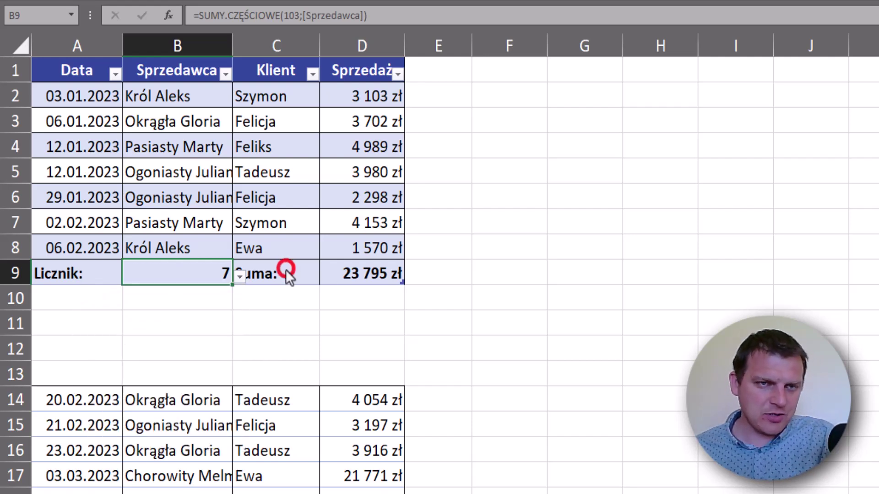
{"action": "left_click", "coordinate": [295, 275]}
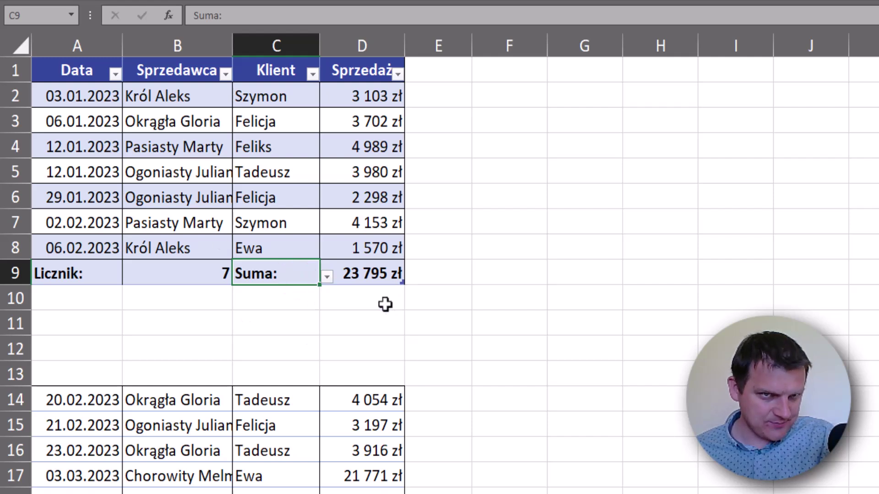
{"action": "left_click", "coordinate": [355, 273]}
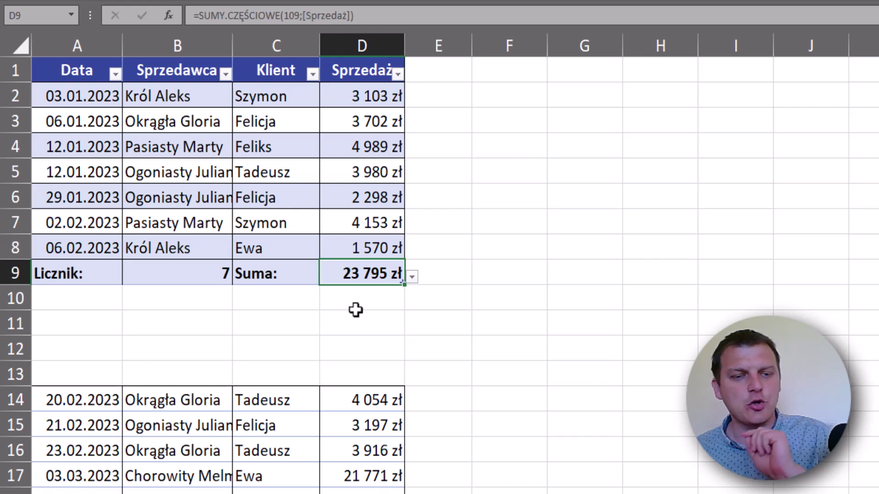
{"action": "key", "text": "F2"}
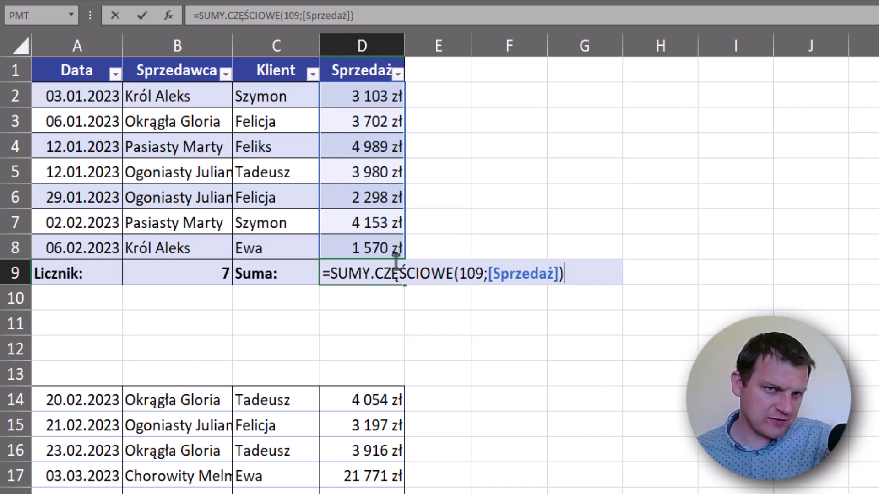
{"action": "left_click", "coordinate": [516, 273]}
{"action": "left_click", "coordinate": [473, 297]}
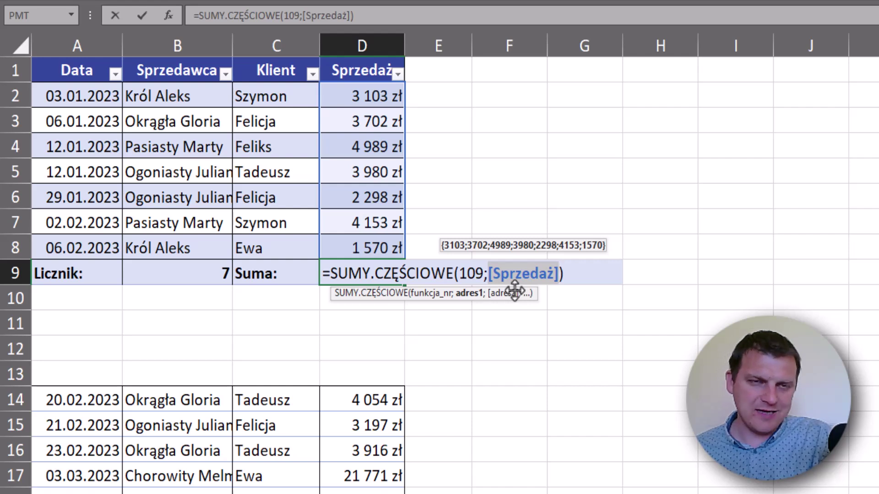
{"action": "key", "text": "ctrl+Return"}
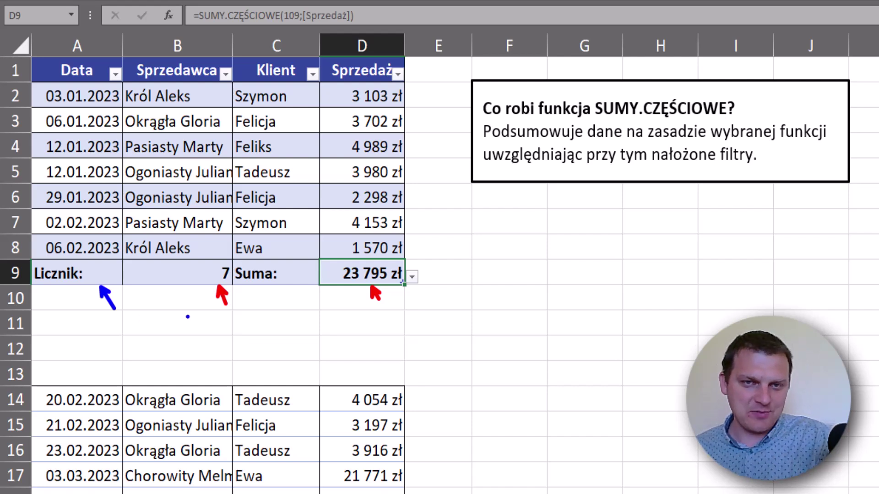
{"action": "key", "text": "Escape"}
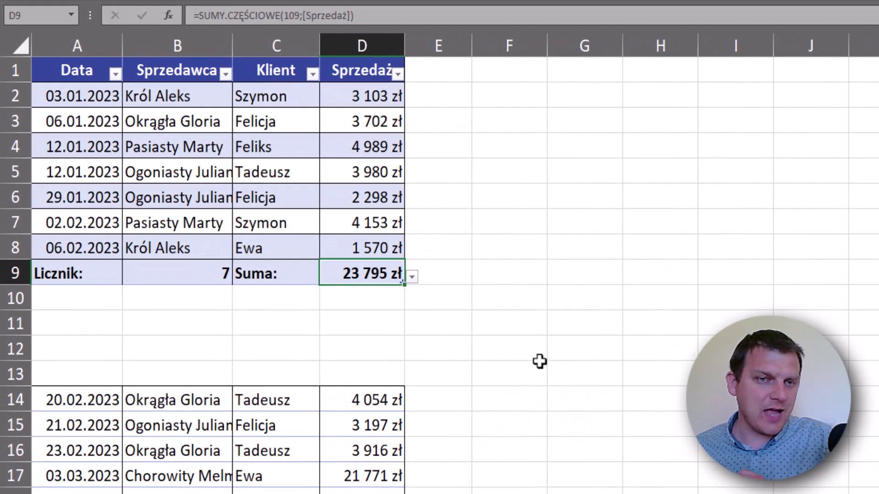
{"action": "left_click", "coordinate": [229, 74]}
{"action": "left_click", "coordinate": [78, 276]}
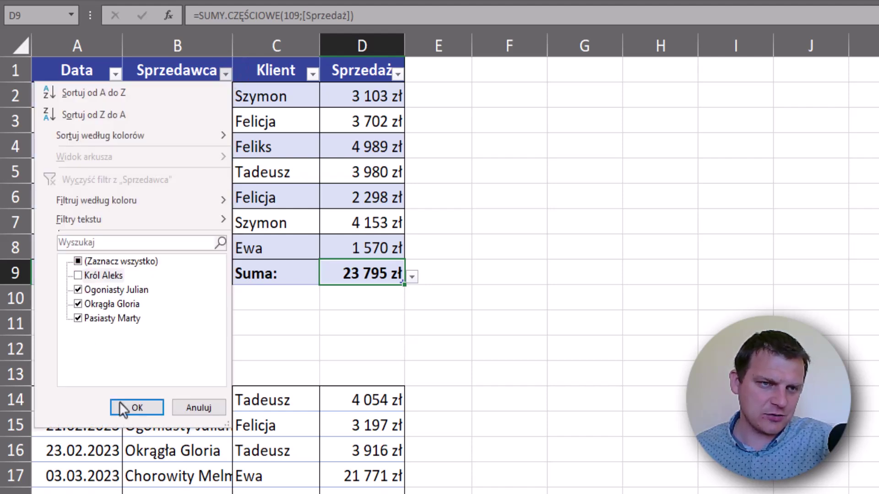
{"action": "left_click", "coordinate": [135, 409]}
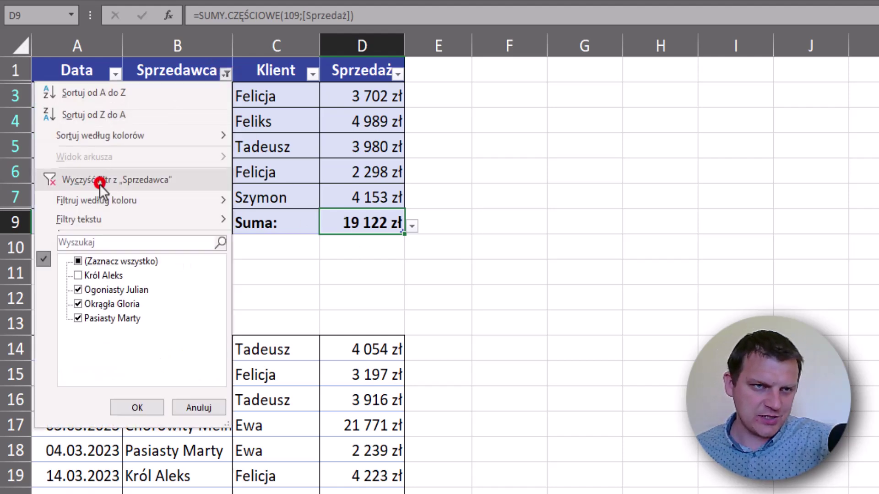
{"action": "left_click", "coordinate": [99, 176]}
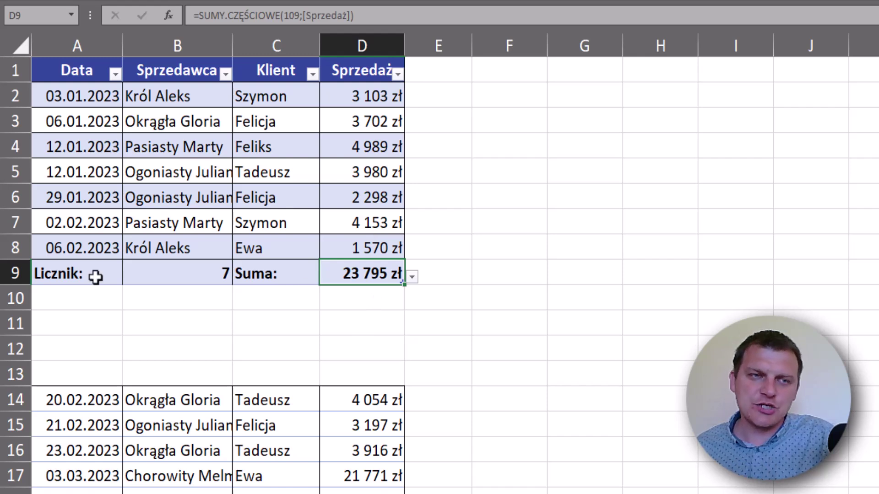
Show the table design options and toggle the total row off and back on
{"action": "mouse_move", "coordinate": [97, 276]}
{"action": "left_mouse_down"}
{"action": "mouse_move", "coordinate": [383, 286]}
{"action": "mouse_move", "coordinate": [385, 277]}
{"action": "left_mouse_up"}
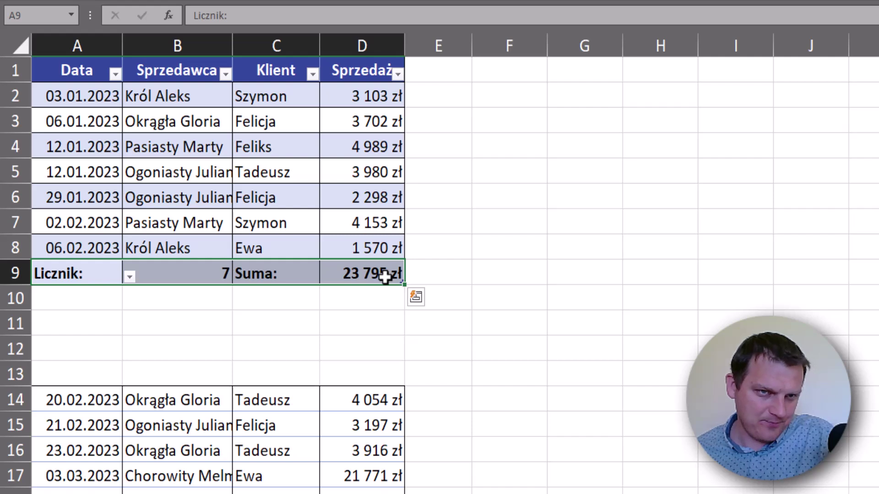
{"action": "left_click", "coordinate": [249, 173]}
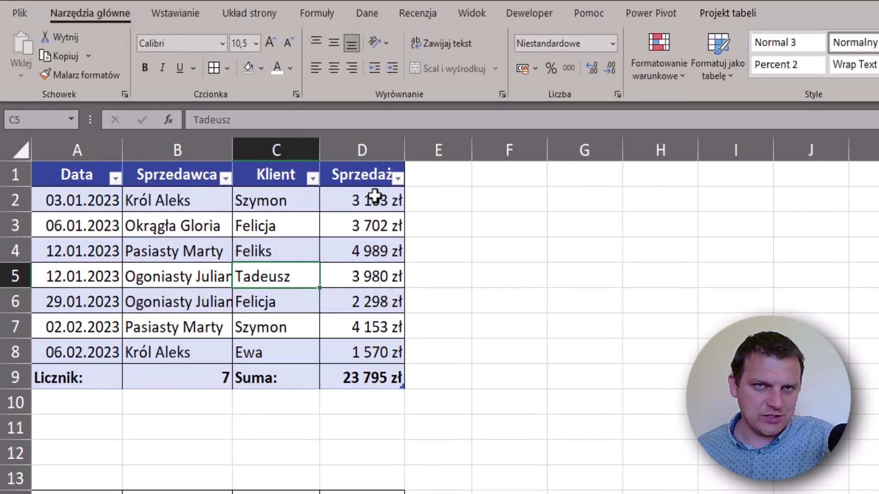
{"action": "left_click", "coordinate": [707, 12]}
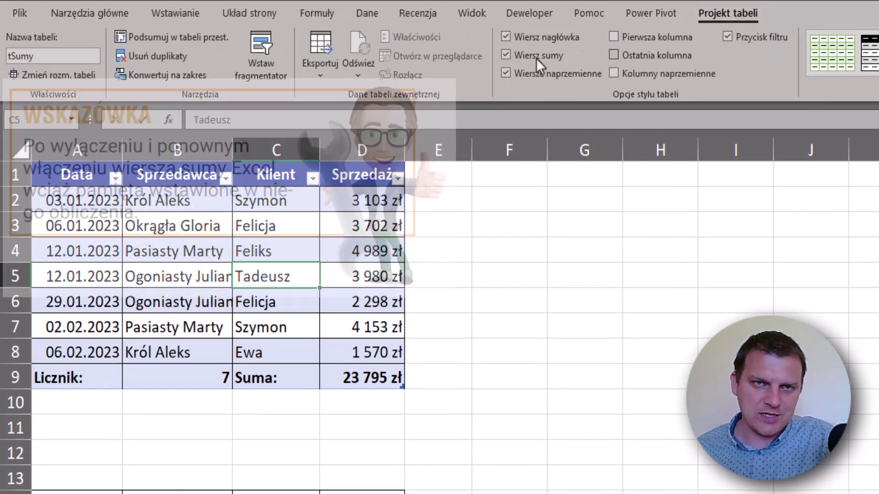
{"action": "left_click", "coordinate": [537, 60]}
{"action": "left_click", "coordinate": [538, 59]}
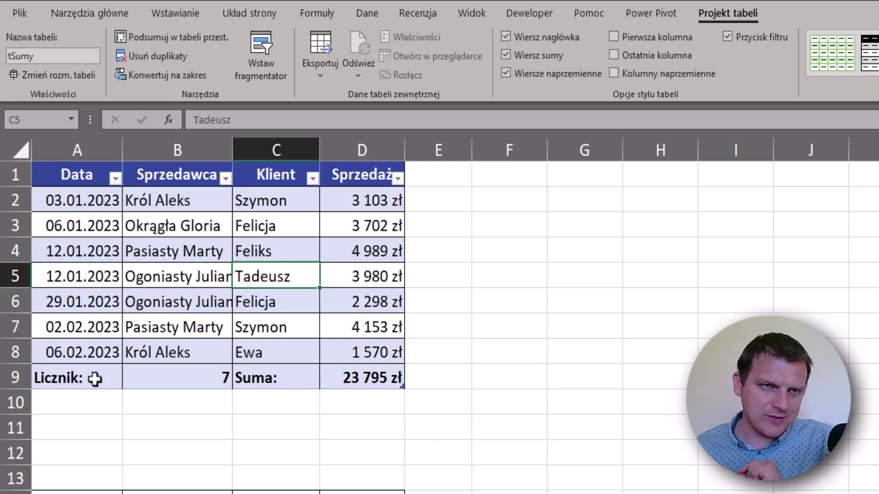
{"action": "left_click_drag", "start_coordinate": [95, 379], "coordinate": [396, 376]}
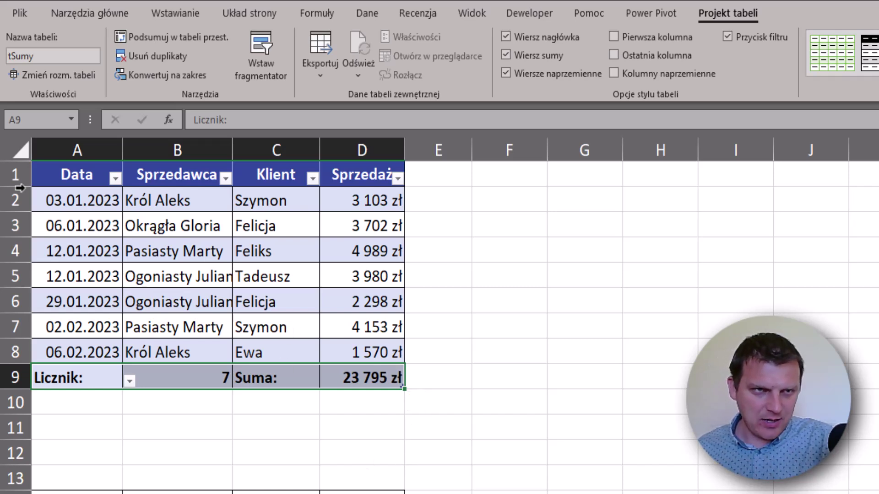
{"action": "left_click", "coordinate": [18, 174]}
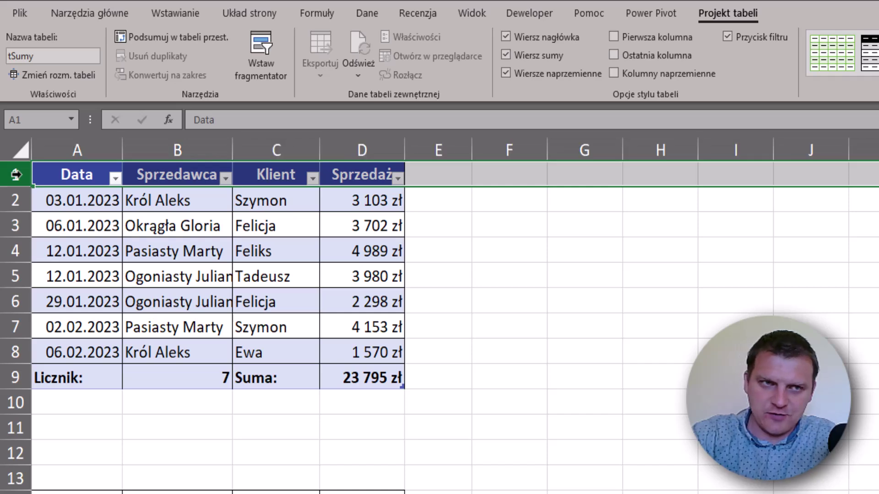
Insert three blank rows above row 1 using Ctrl+Shift+=, Wstaw and F4
{"action": "key", "text": "ctrl+shift+equal"}
{"action": "right_click", "coordinate": [16, 174]}
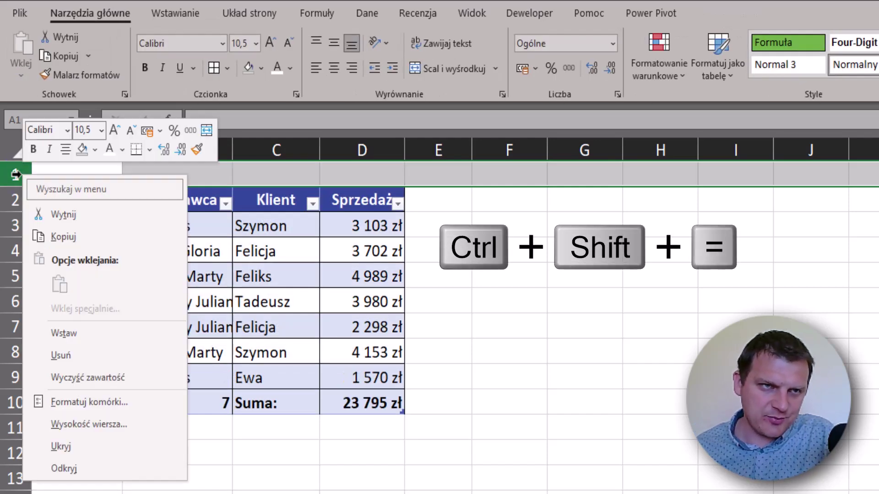
{"action": "left_click", "coordinate": [85, 333]}
{"action": "key", "text": "F4"}
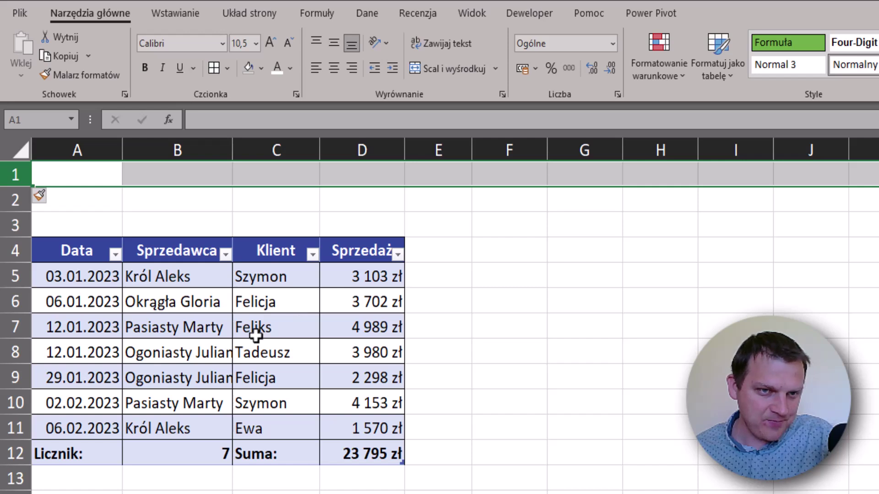
Copy the table header A4:D4 into row 1
{"action": "left_click_drag", "start_coordinate": [80, 261], "coordinate": [365, 249]}
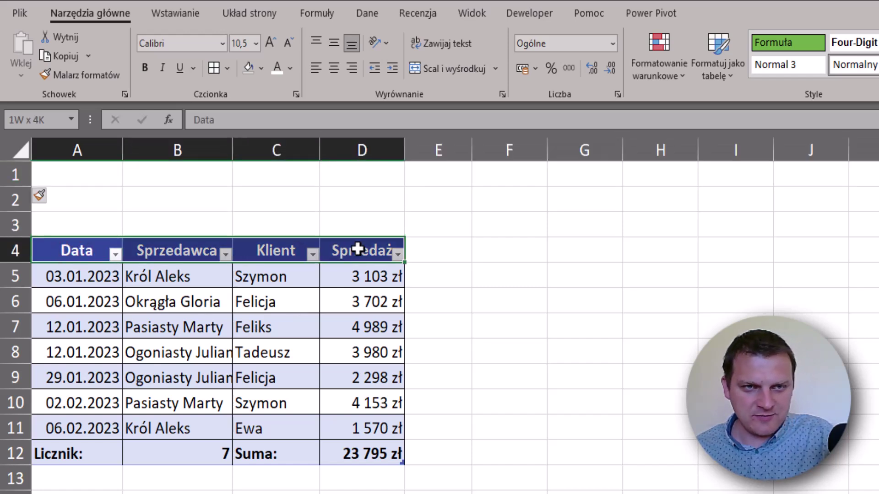
{"action": "key", "text": "ctrl+c"}
{"action": "left_click", "coordinate": [79, 173]}
{"action": "key", "text": "ctrl+v"}
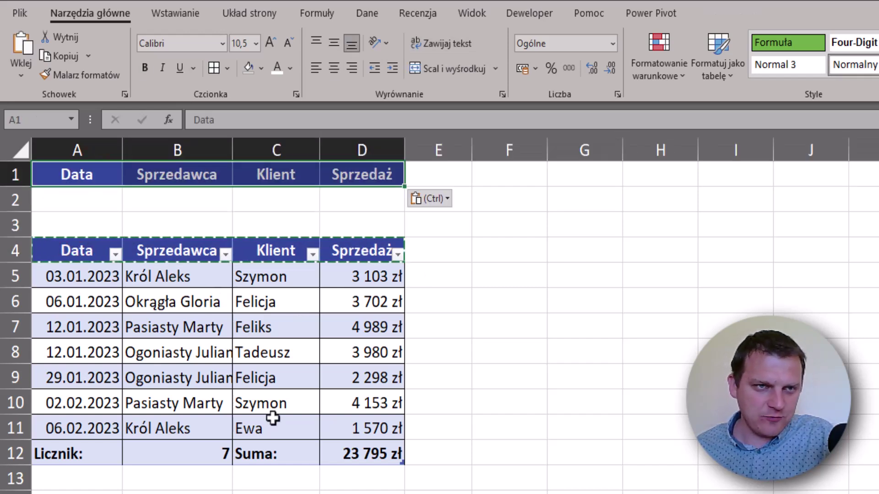
Copy the total row A12:D12 into row 2, showing Licznik: 7 and Suma: 23 795 zł
{"action": "left_click_drag", "start_coordinate": [103, 455], "coordinate": [340, 458]}
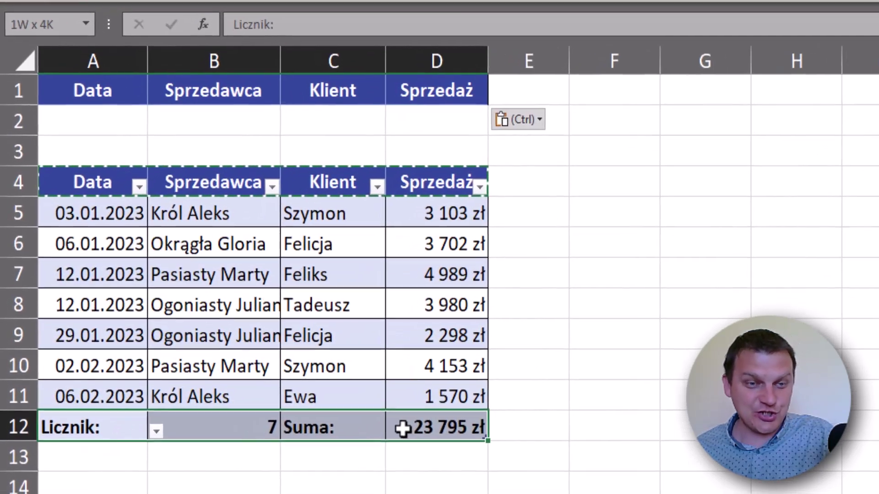
{"action": "key", "text": "ctrl+c"}
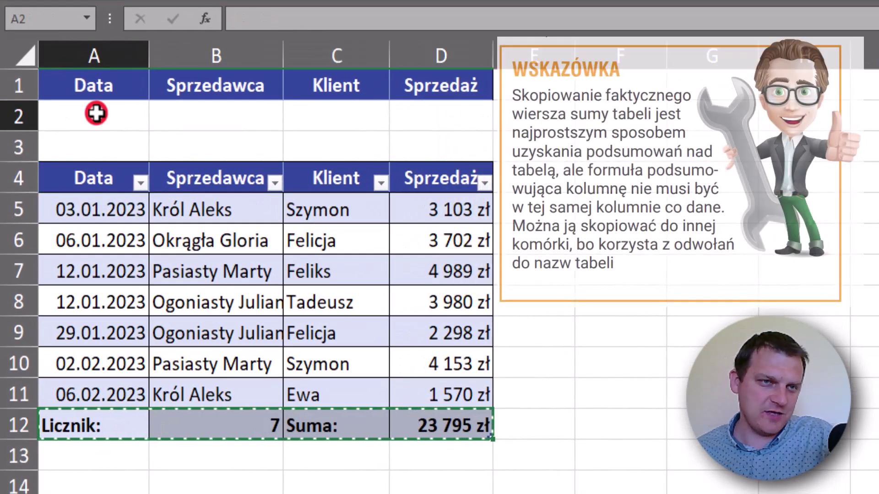
{"action": "left_click", "coordinate": [88, 112]}
{"action": "key", "text": "ctrl+v"}
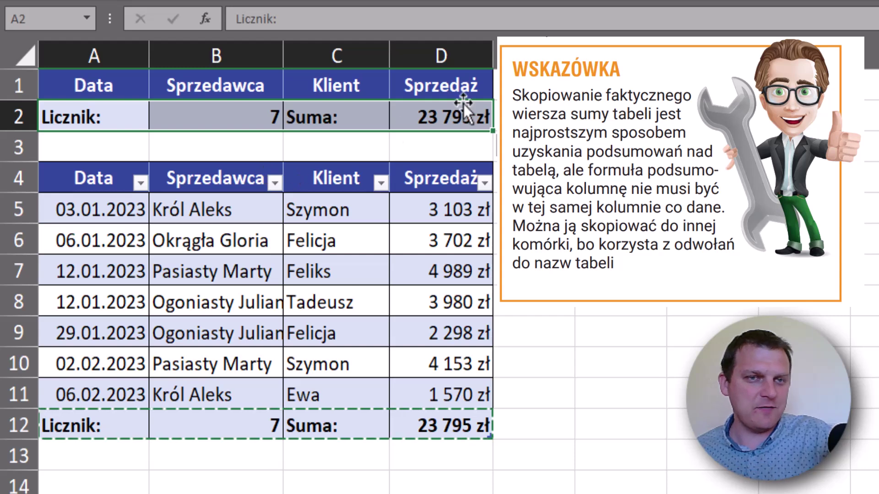
{"action": "left_click", "coordinate": [460, 118]}
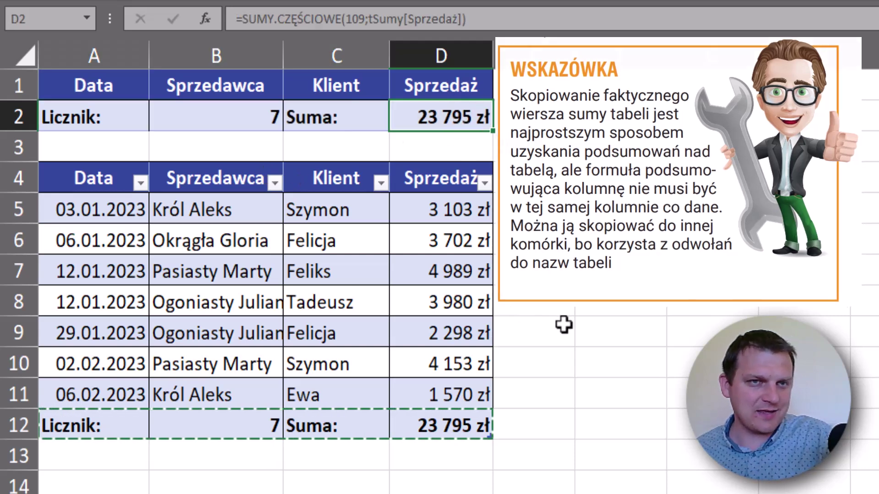
{"action": "key", "text": "Escape"}
{"action": "key", "text": "F2"}
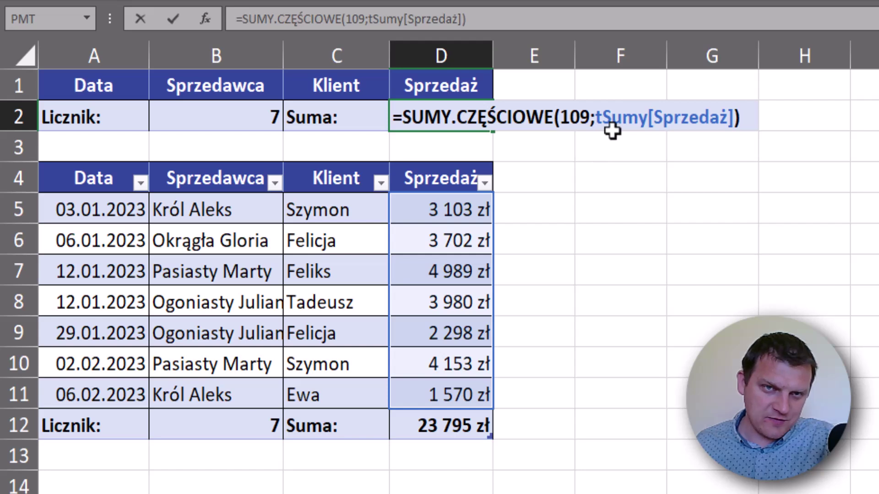
{"action": "left_click", "coordinate": [623, 118]}
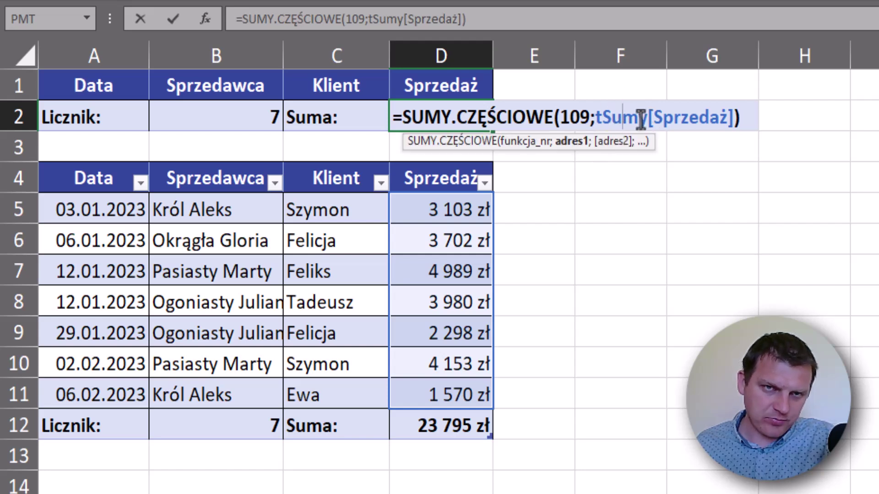
{"action": "left_click_drag", "start_coordinate": [646, 118], "coordinate": [595, 118]}
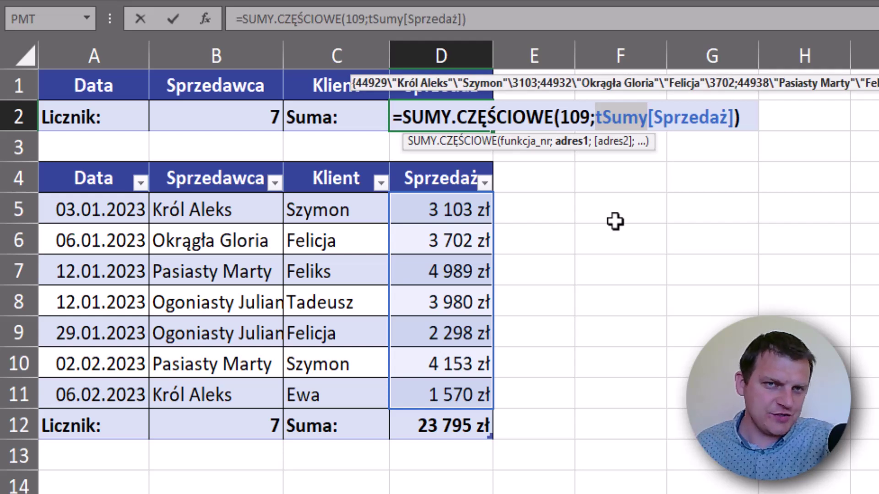
{"action": "left_click", "coordinate": [567, 116]}
{"action": "left_click", "coordinate": [531, 142]}
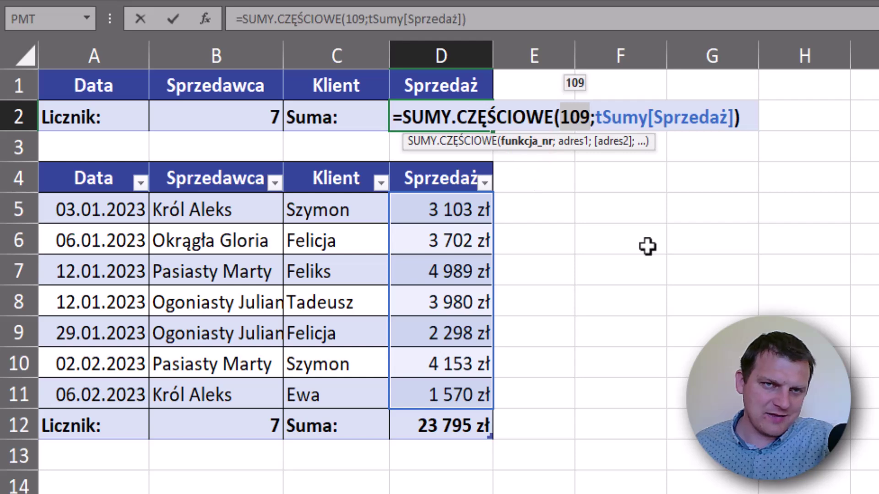
{"action": "key", "text": "BackSpace"}
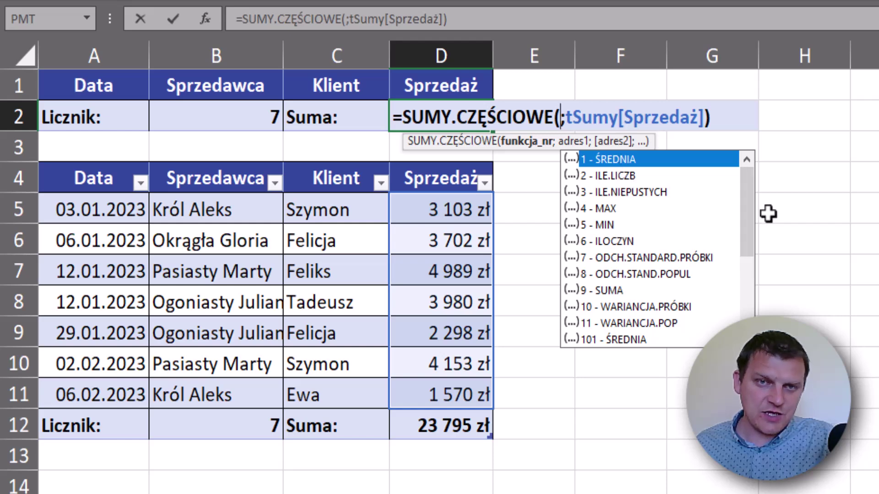
{"action": "mouse_move", "coordinate": [747, 198]}
{"action": "left_mouse_down"}
{"action": "mouse_move", "coordinate": [746, 316]}
{"action": "mouse_move", "coordinate": [756, 174]}
{"action": "mouse_move", "coordinate": [750, 259]}
{"action": "mouse_move", "coordinate": [736, 297]}
{"action": "left_mouse_up"}
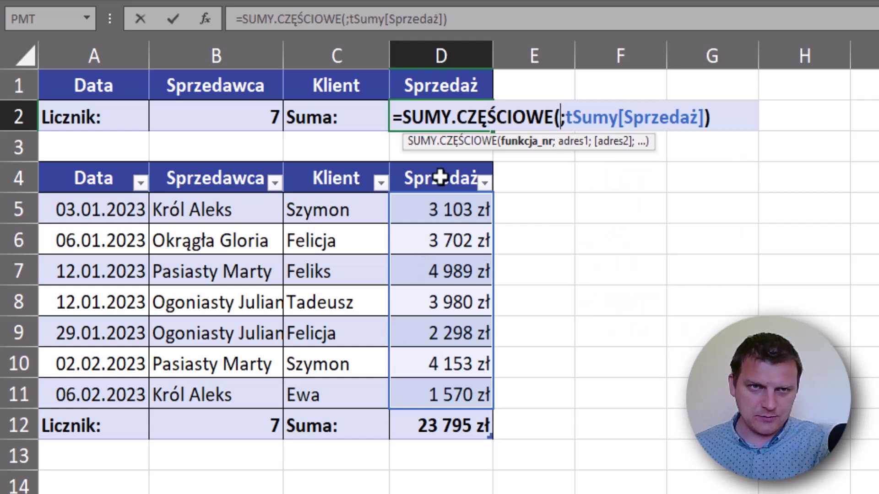
{"action": "type", "text": "109"}
{"action": "key", "text": "Return"}
Turn off the total row and move the extra sales rows onto the table's end
{"action": "left_click", "coordinate": [236, 328]}
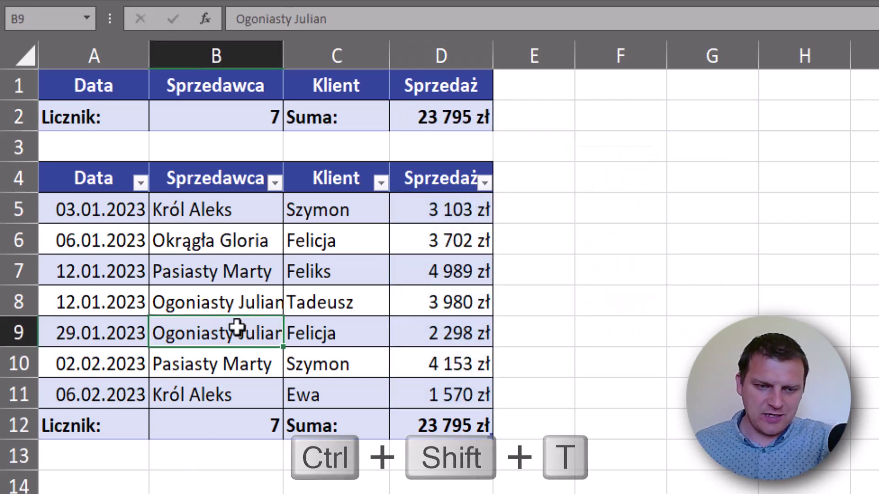
{"action": "key", "text": "ctrl+shift+t"}
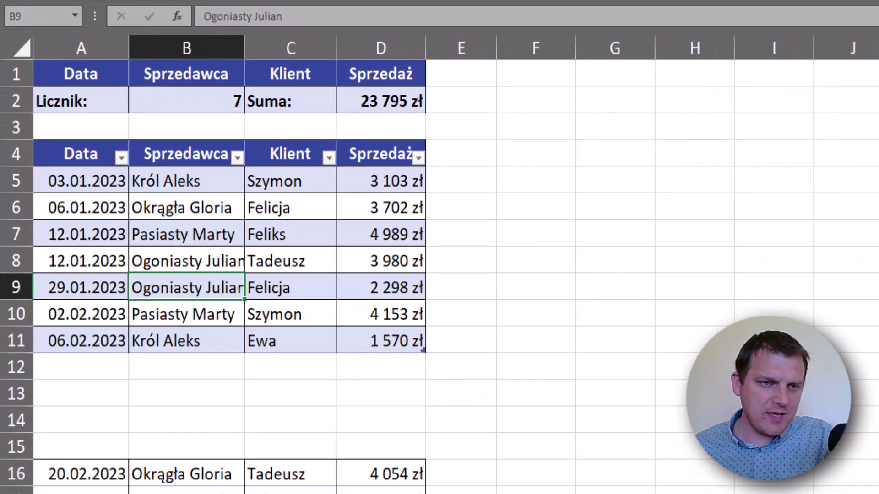
{"action": "key", "text": "ctrl+a"}
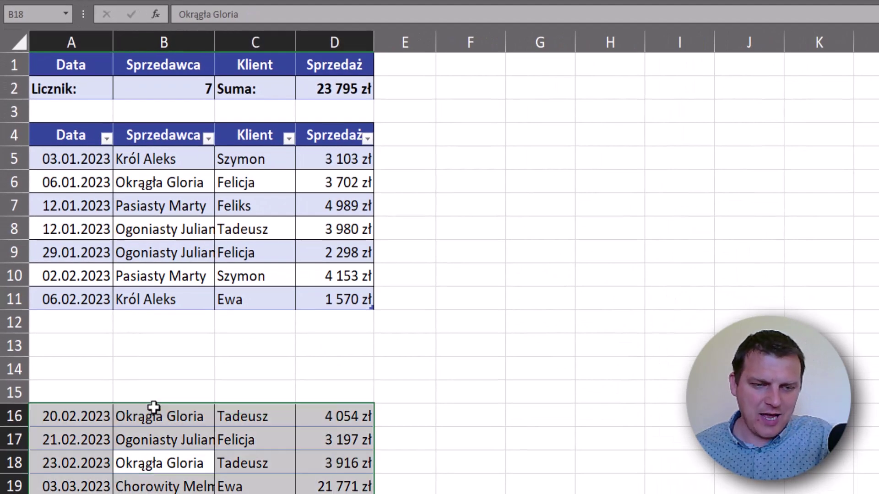
{"action": "key", "text": "ctrl+x"}
{"action": "left_click", "coordinate": [68, 320]}
{"action": "key", "text": "ctrl+v"}
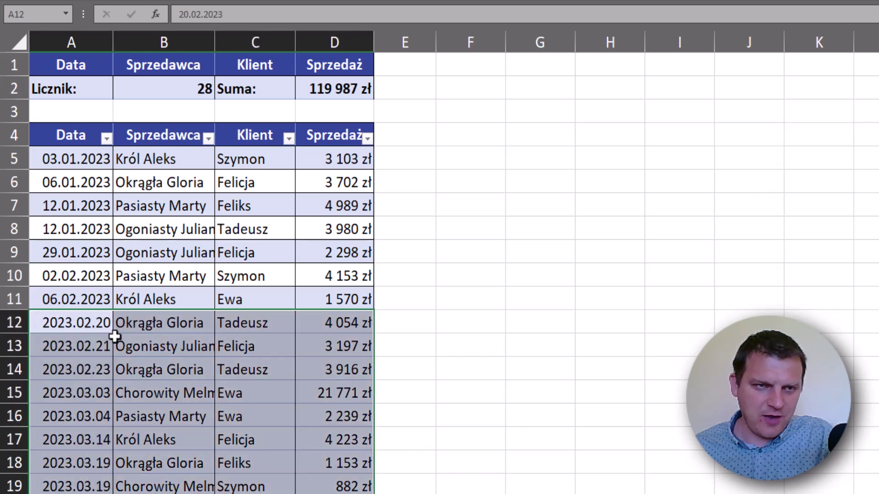
{"action": "left_click", "coordinate": [264, 370]}
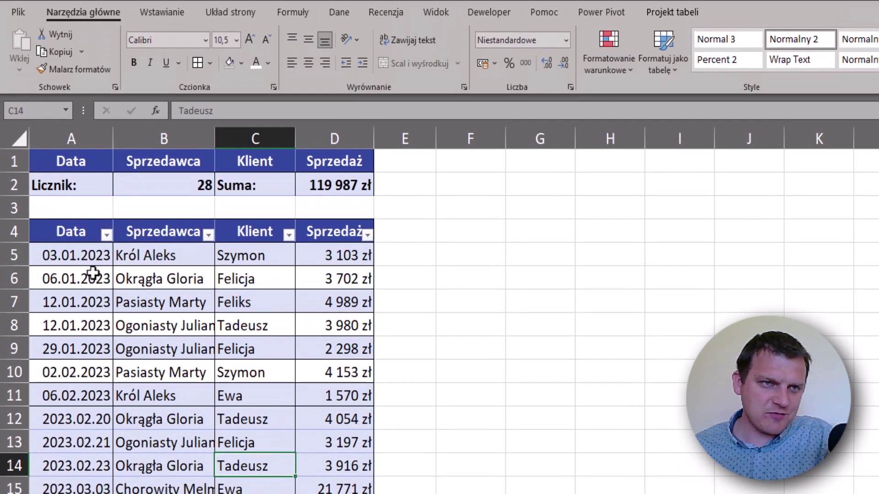
Set the fill of the whole table data range, from A5 down, to No Fill
{"action": "left_click", "coordinate": [80, 261]}
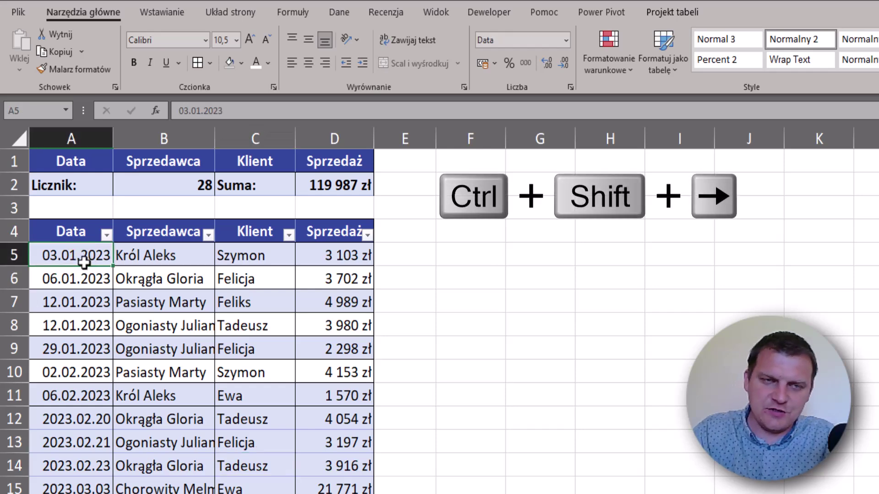
{"action": "key", "text": "ctrl+shift+Right"}
{"action": "key", "text": "ctrl+shift+Down"}
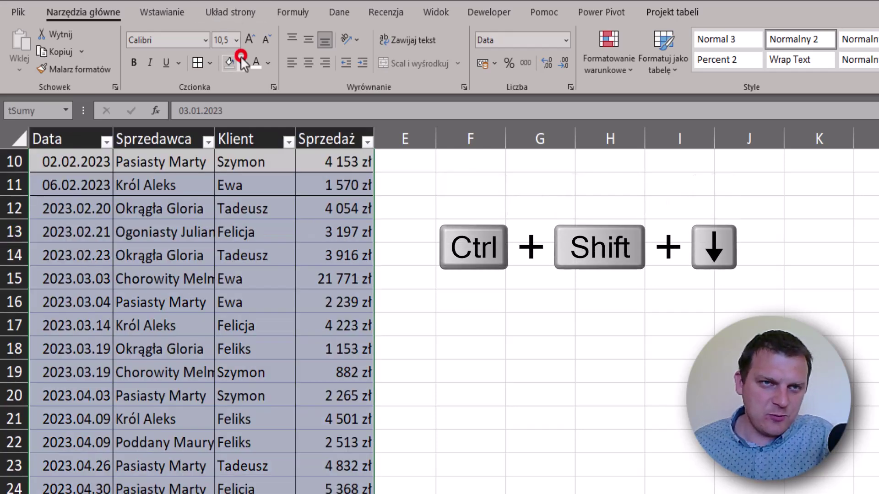
{"action": "left_click", "coordinate": [241, 64]}
{"action": "left_click", "coordinate": [256, 267]}
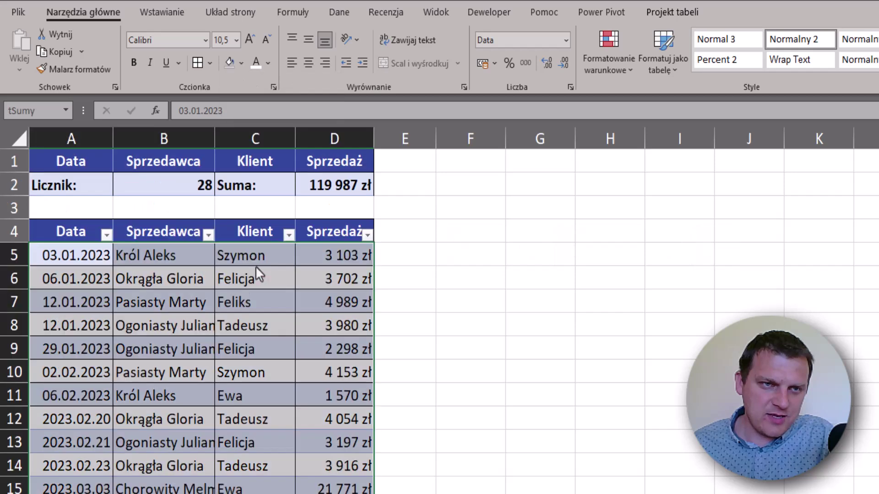
{"action": "left_click", "coordinate": [211, 325]}
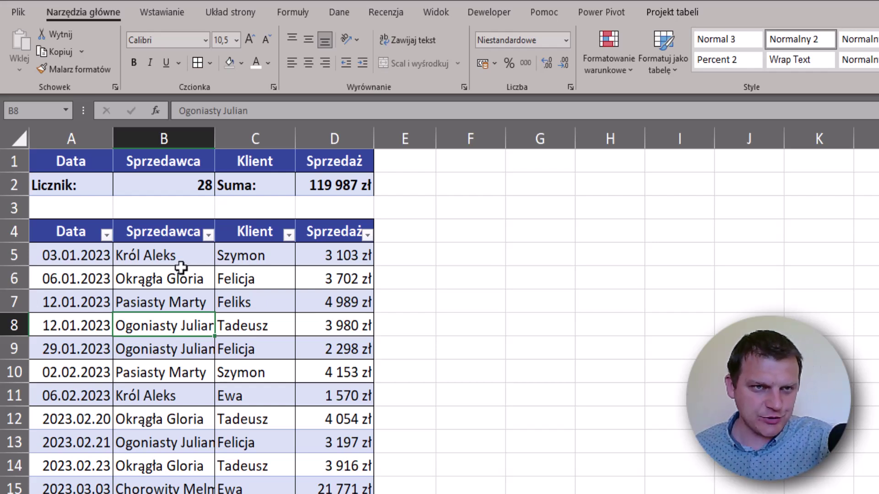
Inspect the Licznik formula in B2 and the Suma formula in D2
{"action": "left_click", "coordinate": [189, 190]}
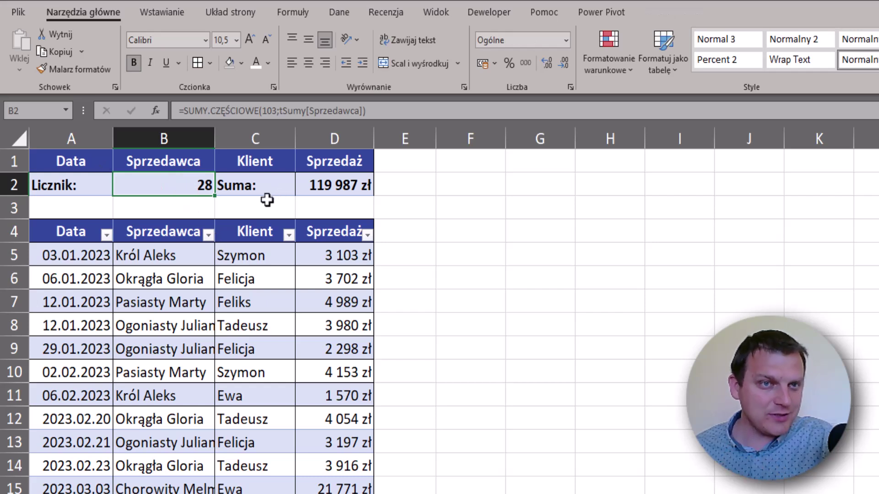
{"action": "key", "text": "F2"}
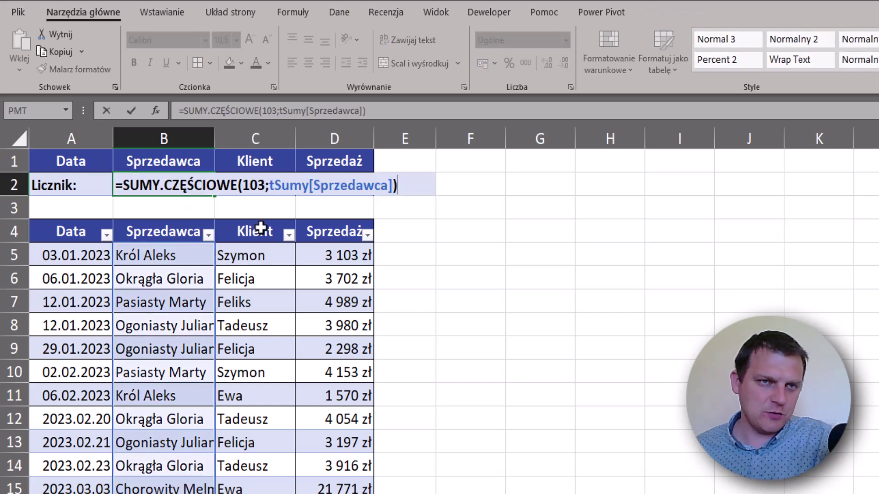
{"action": "key", "text": "Escape"}
{"action": "left_click", "coordinate": [334, 186]}
{"action": "key", "text": "F2"}
{"action": "key", "text": "Escape"}
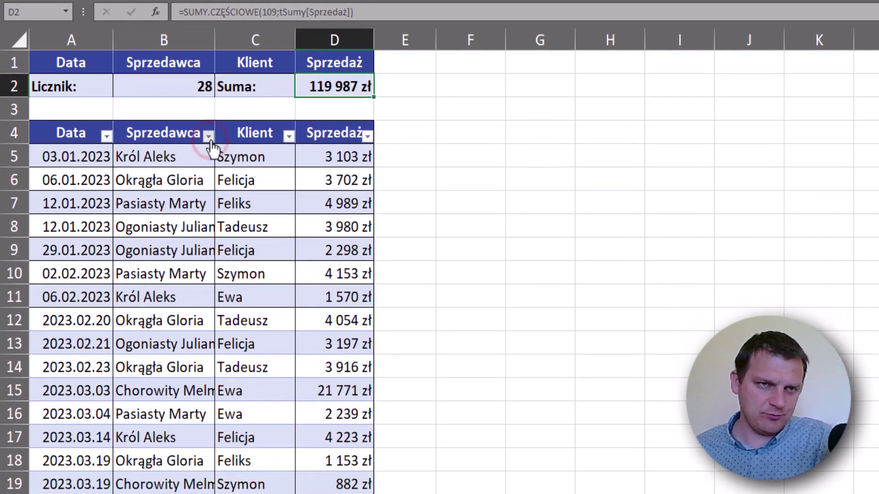
{"action": "left_click", "coordinate": [209, 136]}
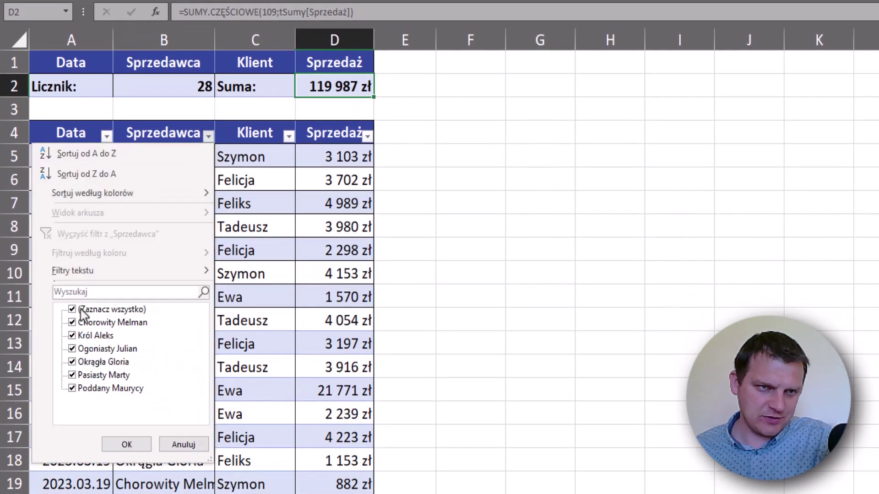
{"action": "left_click", "coordinate": [77, 327]}
{"action": "left_click", "coordinate": [72, 323]}
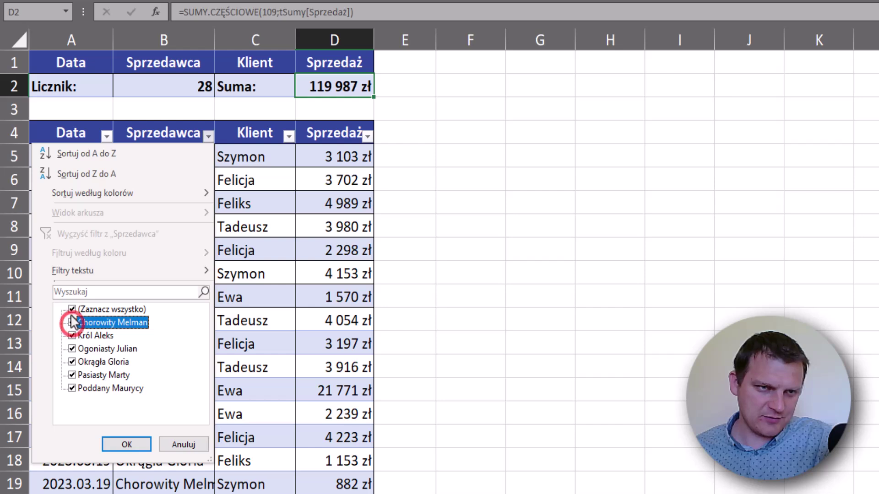
{"action": "left_click", "coordinate": [72, 309]}
{"action": "left_click", "coordinate": [72, 336]}
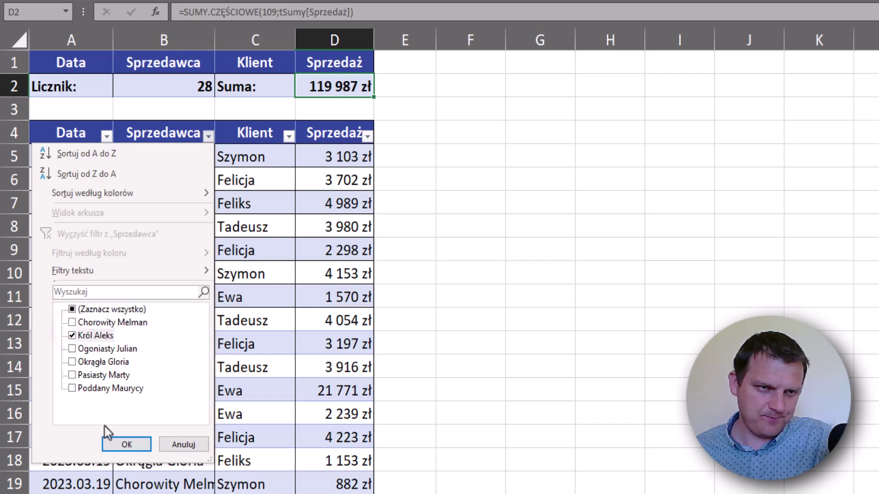
{"action": "left_click", "coordinate": [123, 444]}
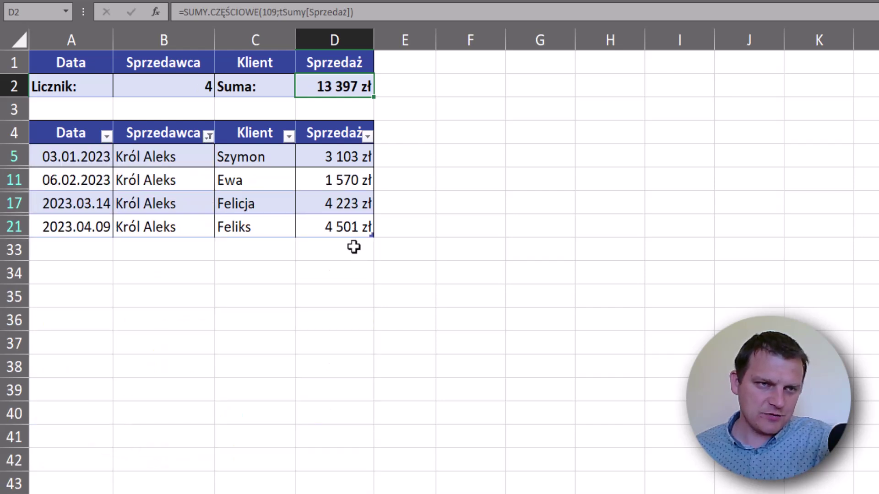
Restore the table's total row and check both totals read 4 and 13 397 zł
{"action": "left_click", "coordinate": [347, 227]}
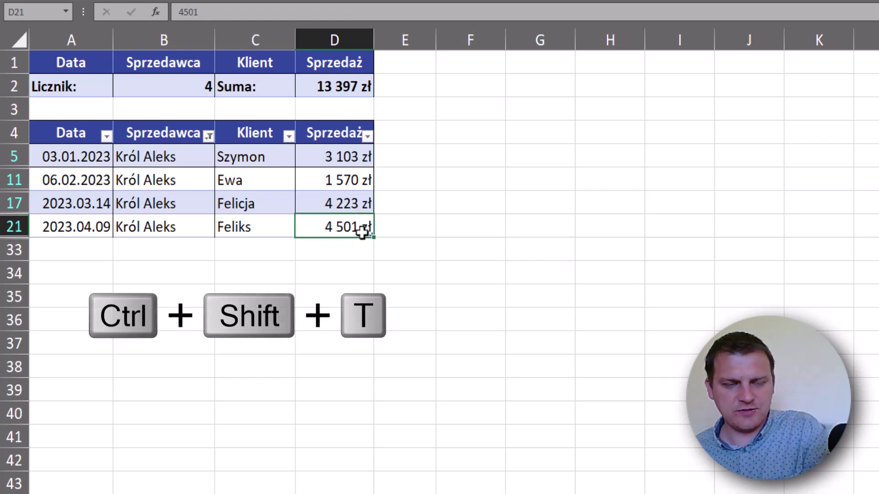
{"action": "key", "text": "ctrl+shift+t"}
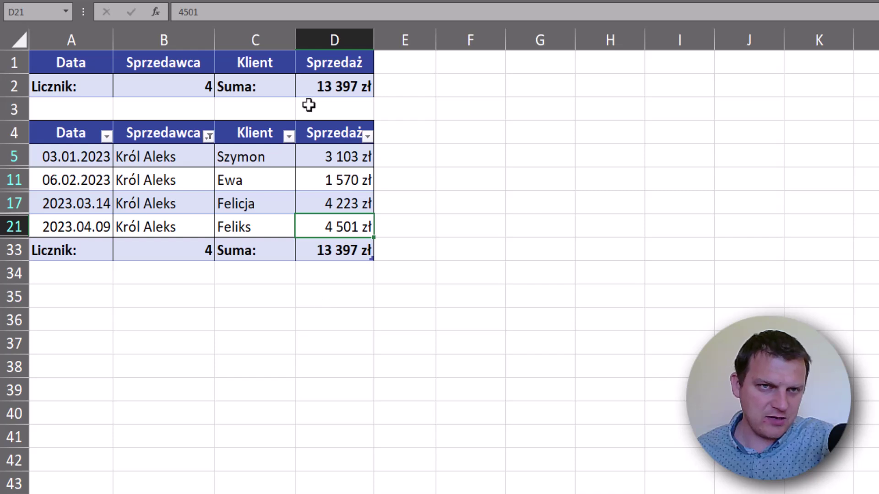
{"action": "left_click", "coordinate": [331, 87]}
{"action": "left_click", "coordinate": [341, 250]}
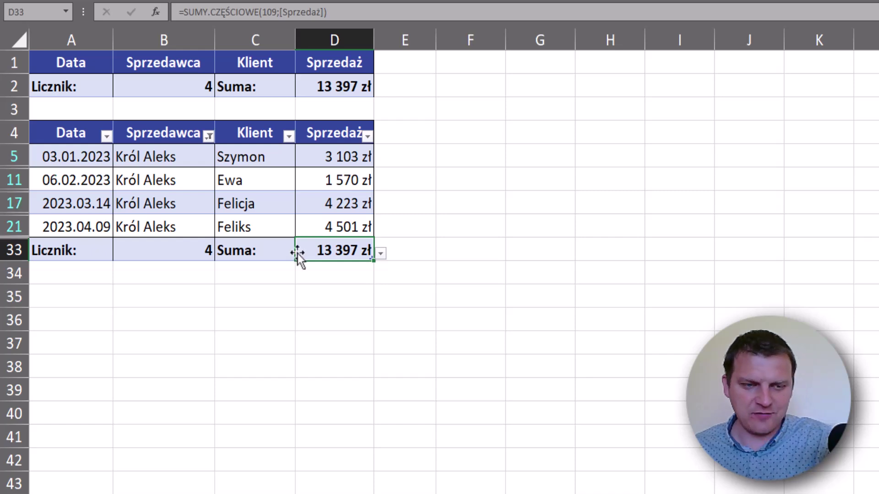
{"action": "key", "text": "F2"}
{"action": "key", "text": "Escape"}
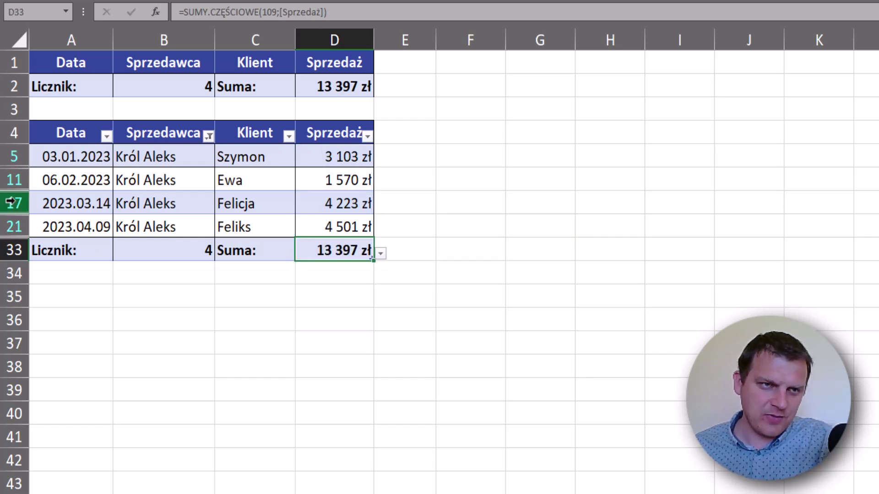
{"action": "left_click", "coordinate": [11, 202]}
Hide row 17 (Felicja) and change D33's formula to SUMY.CZĘŚCIOWE(9;[Sprzedaż])
{"action": "right_click", "coordinate": [12, 202]}
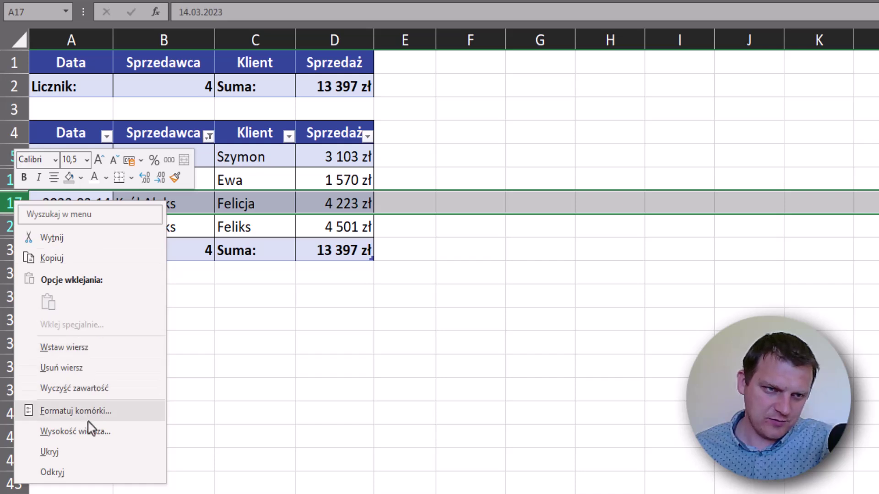
{"action": "left_click", "coordinate": [80, 451]}
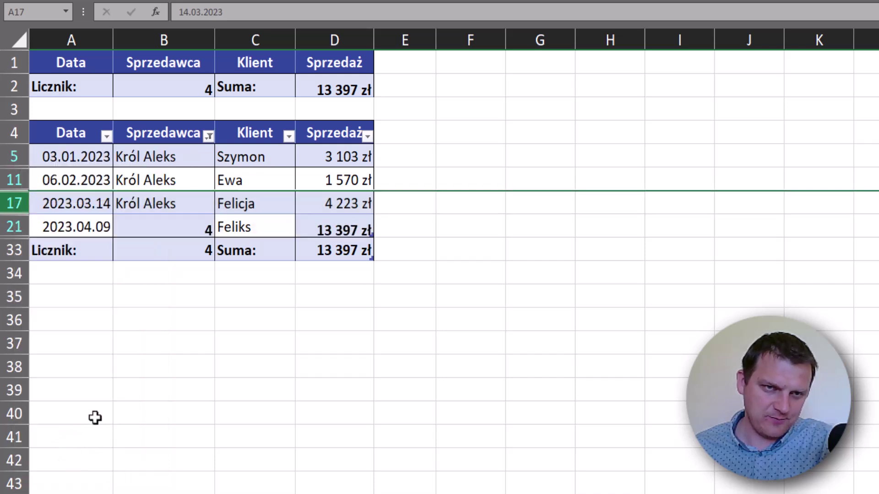
{"action": "left_click", "coordinate": [343, 226]}
{"action": "key", "text": "F2"}
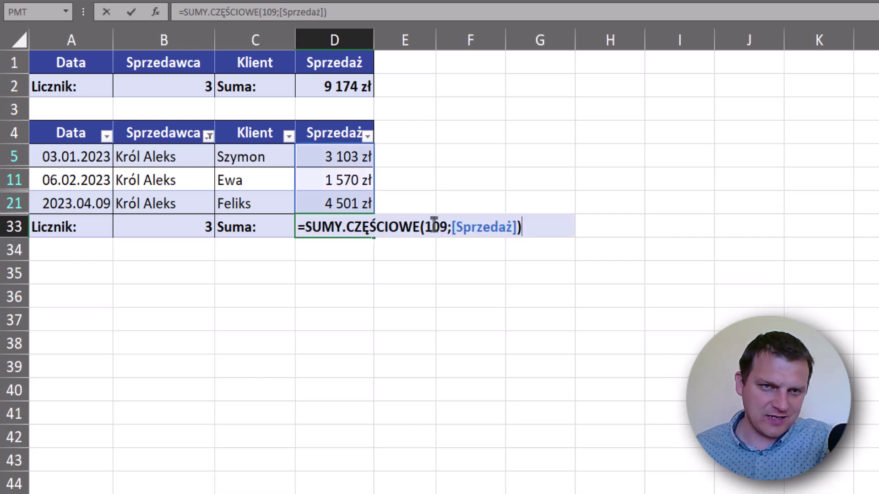
{"action": "left_click", "coordinate": [438, 228]}
{"action": "key", "text": "BackSpace"}
{"action": "key", "text": "BackSpace"}
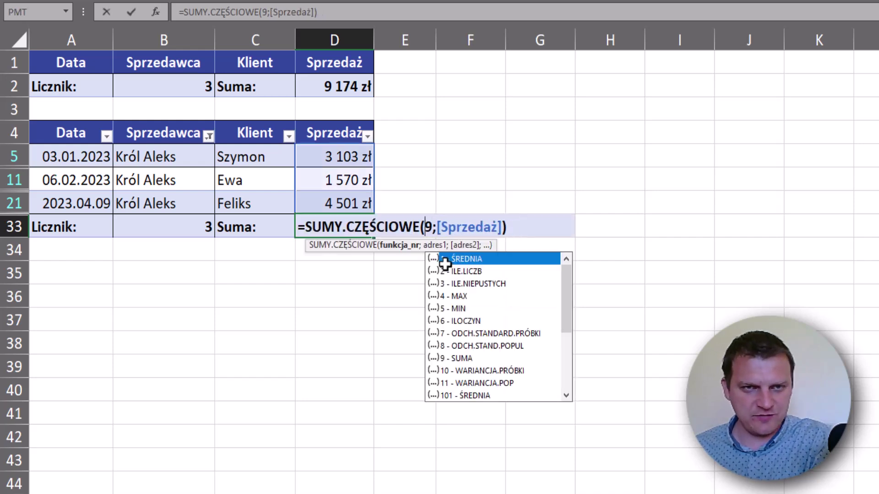
{"action": "key", "text": "Return"}
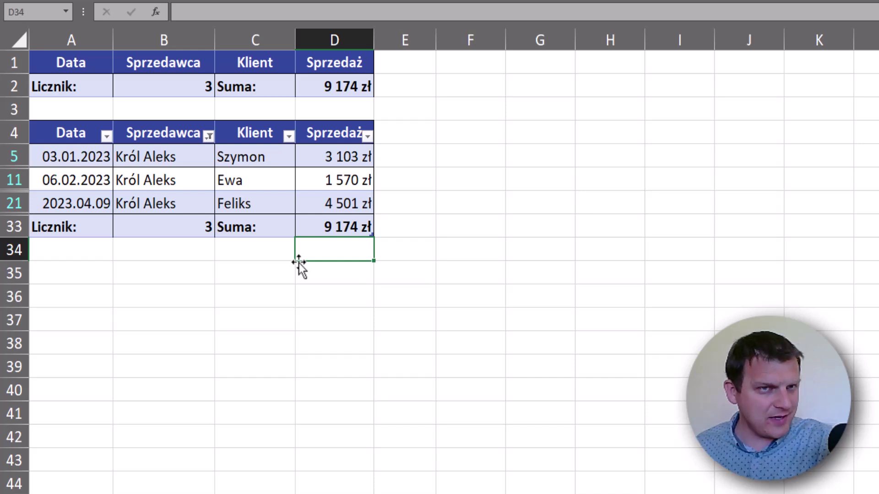
{"action": "left_click", "coordinate": [181, 182]}
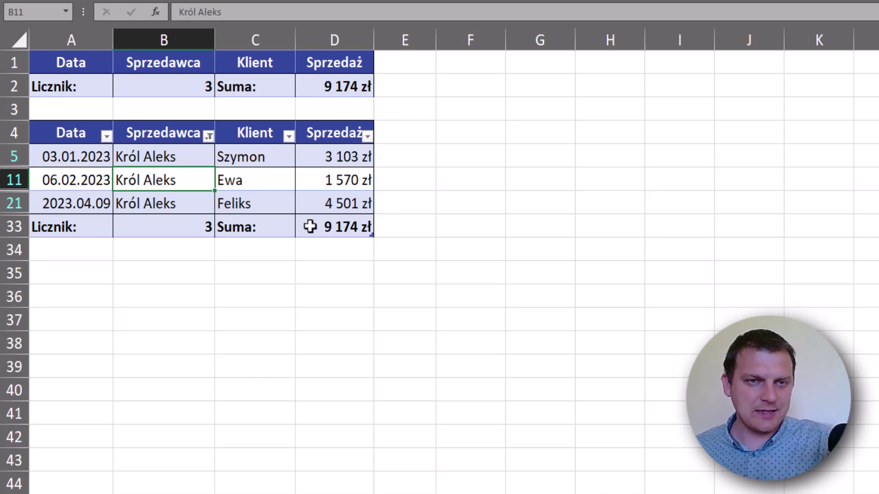
{"action": "left_click", "coordinate": [344, 231]}
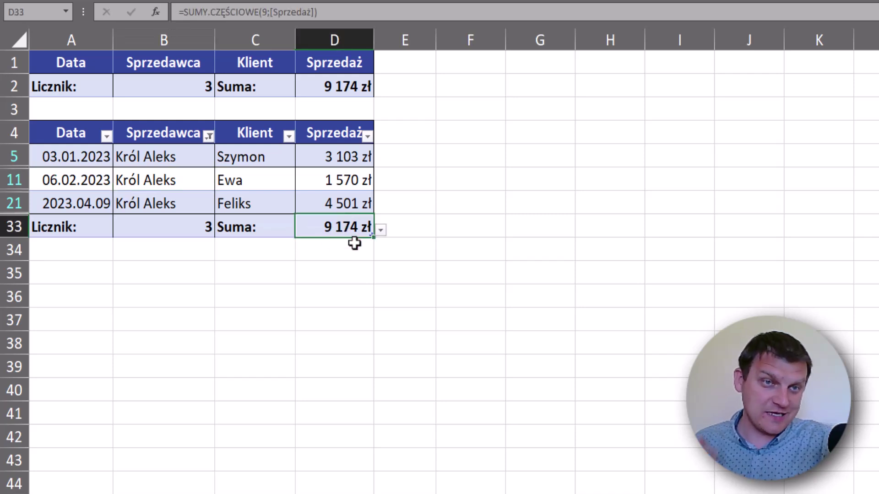